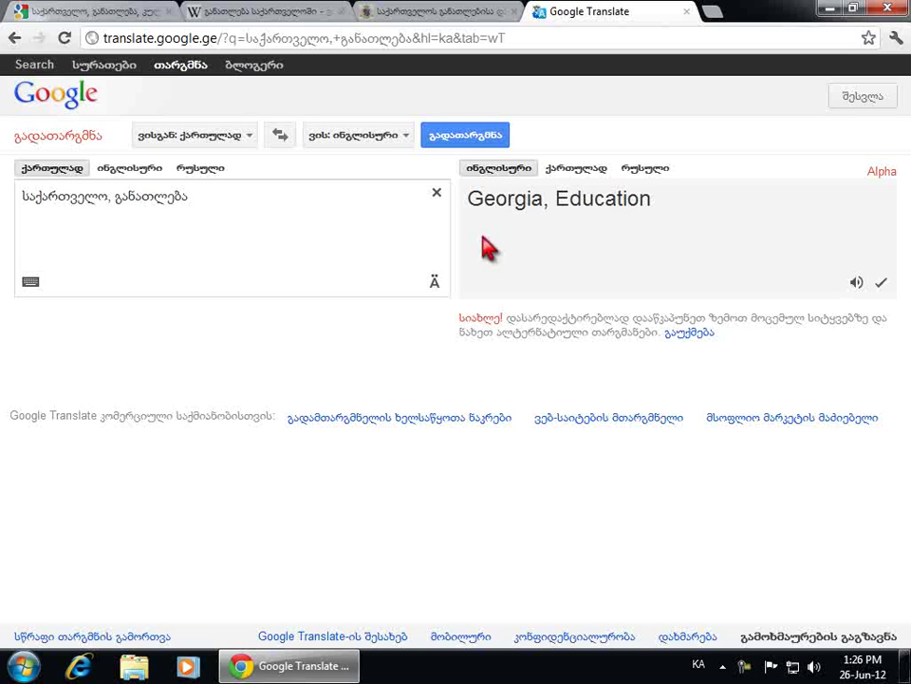
Switch the keyboard input language from Georgian (KA) to English (United States)
left_click(699, 665)
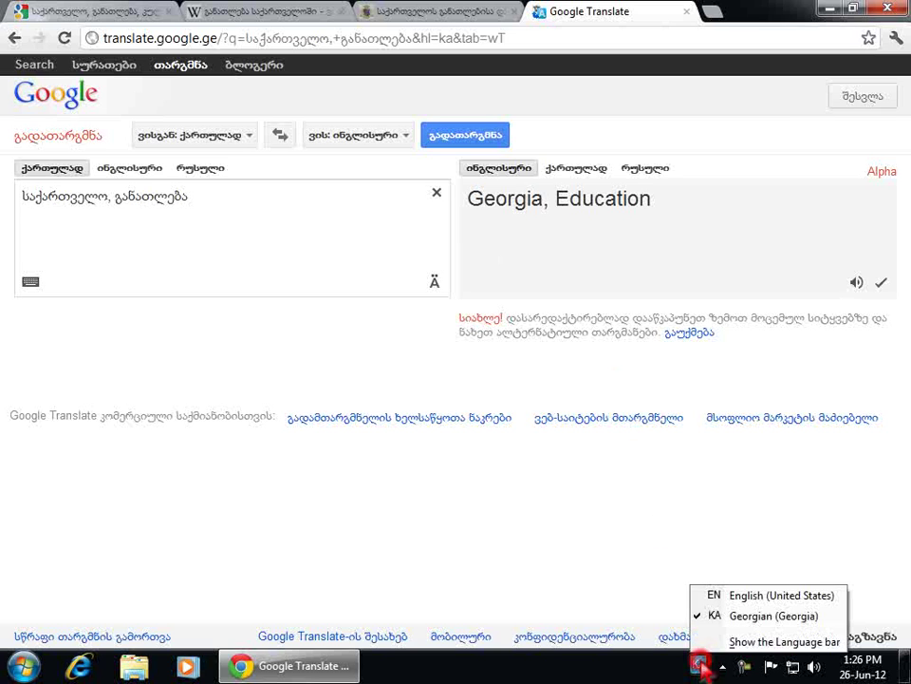
left_click(710, 596)
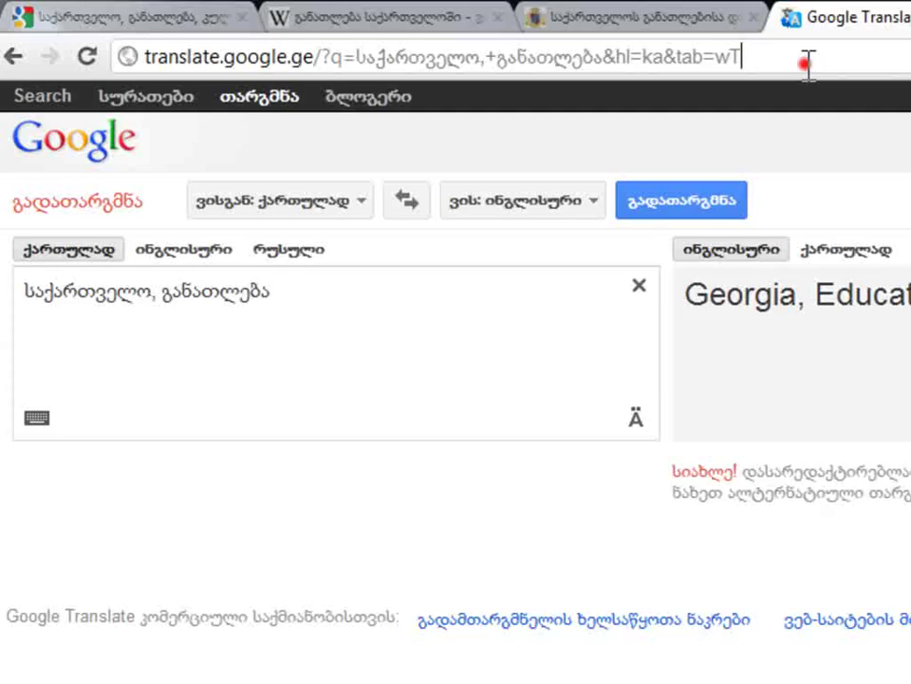
Go to mail.yahoo.com in Chrome's address bar
left_click(572, 40)
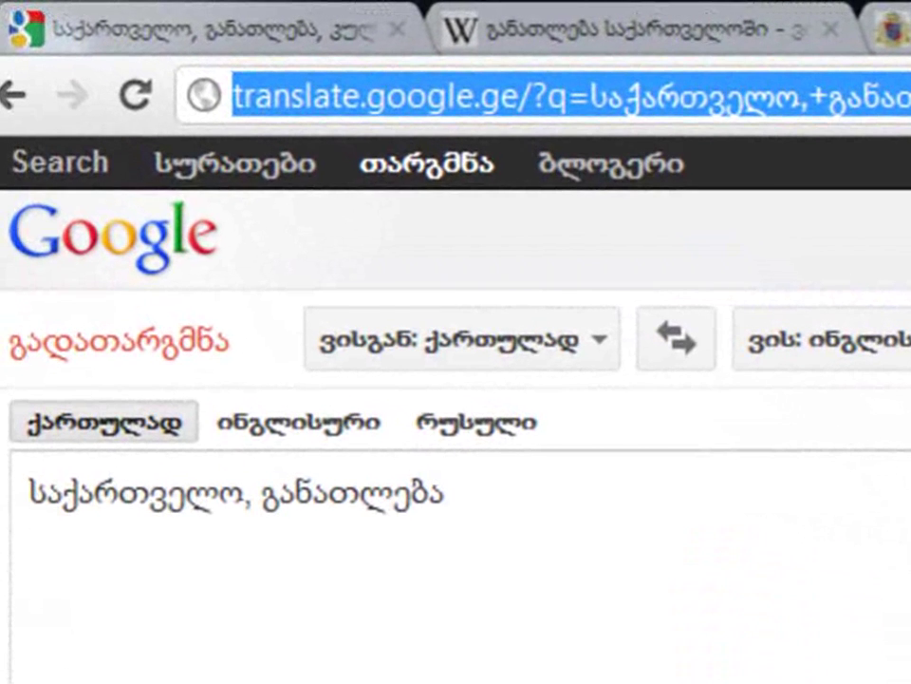
type("mail")
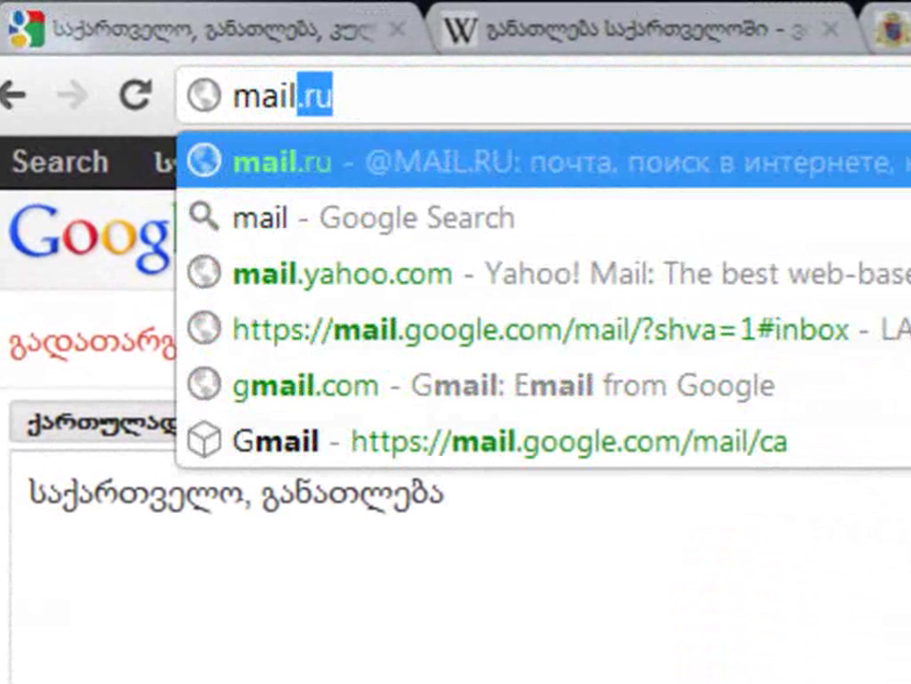
type(".ya")
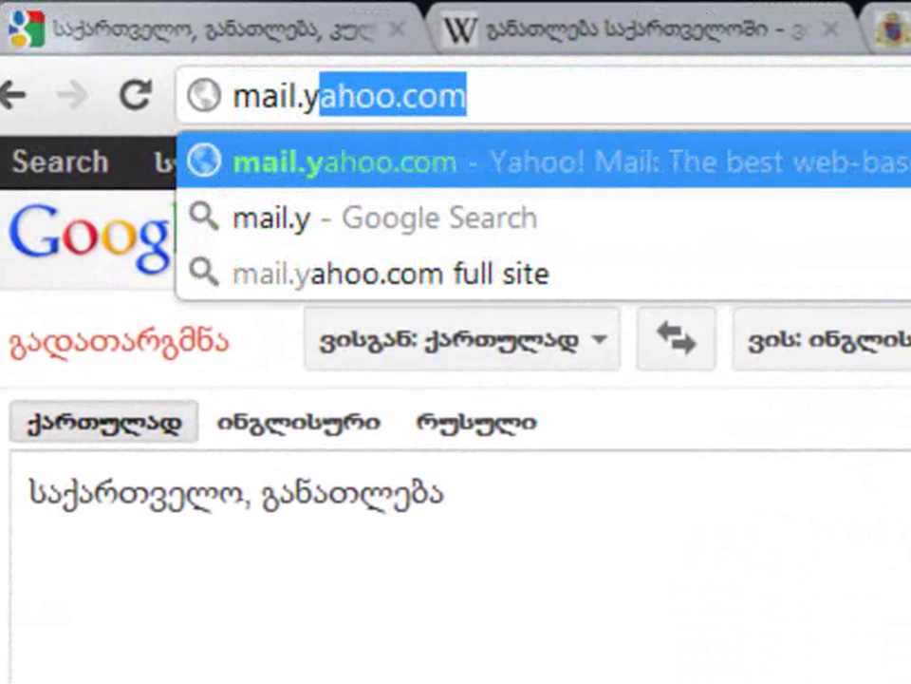
type("hoo.")
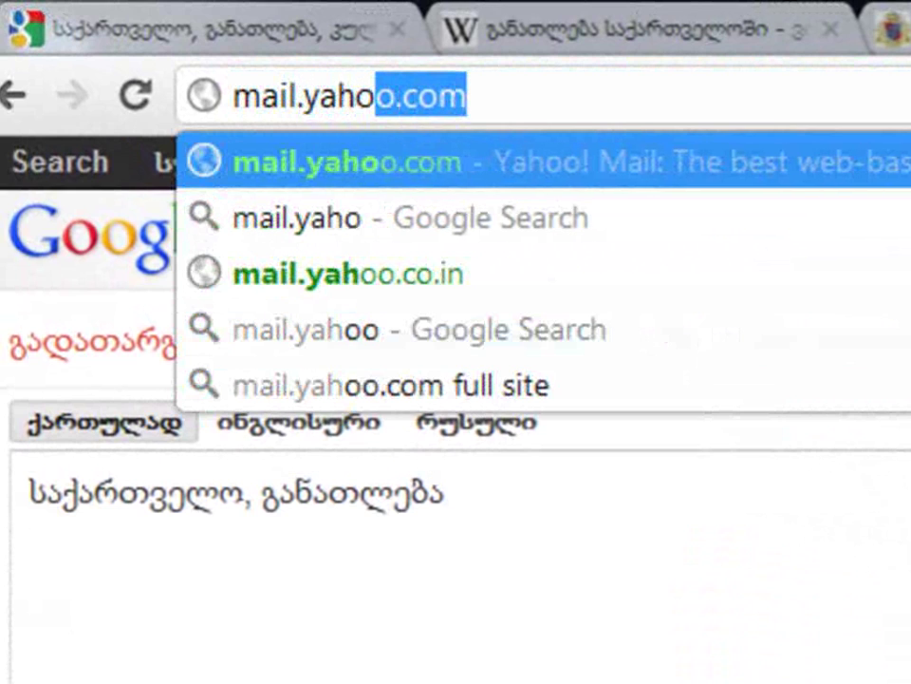
type("com")
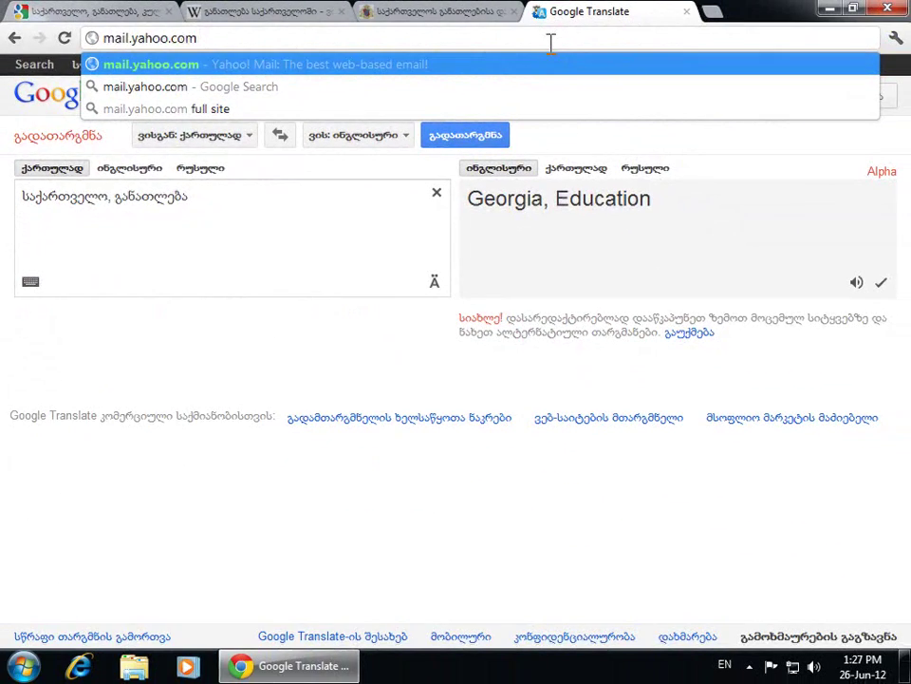
key("Return")
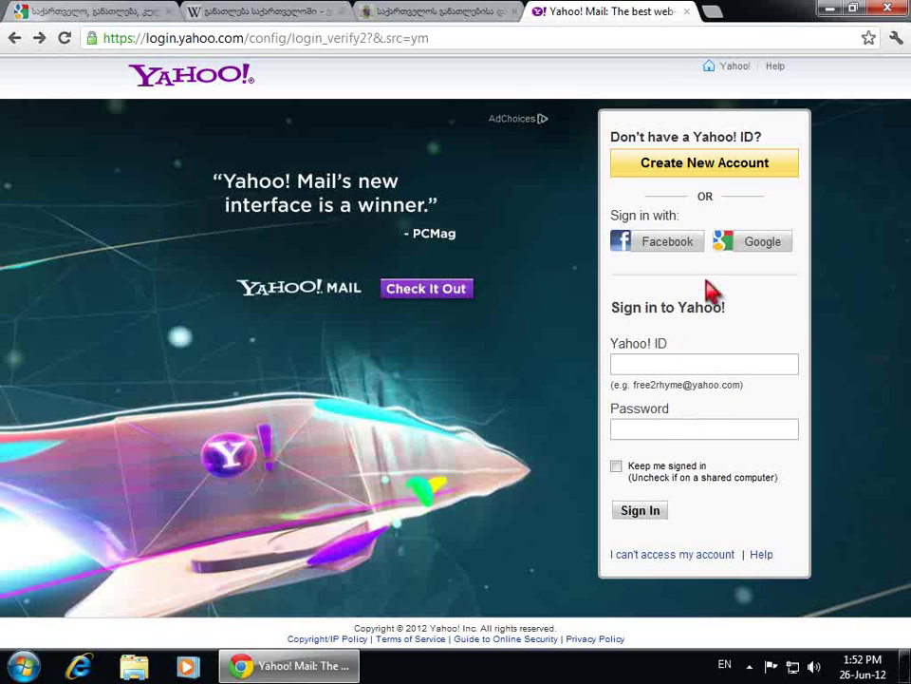
Begin a new Yahoo account registration and enter the user's first and last name
left_click(718, 179)
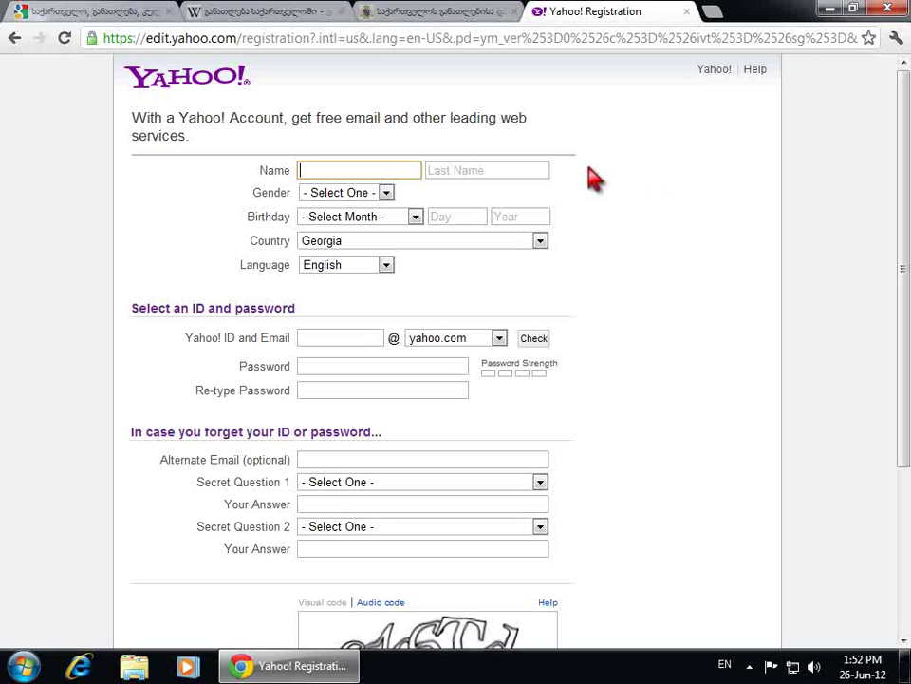
key("Tab")
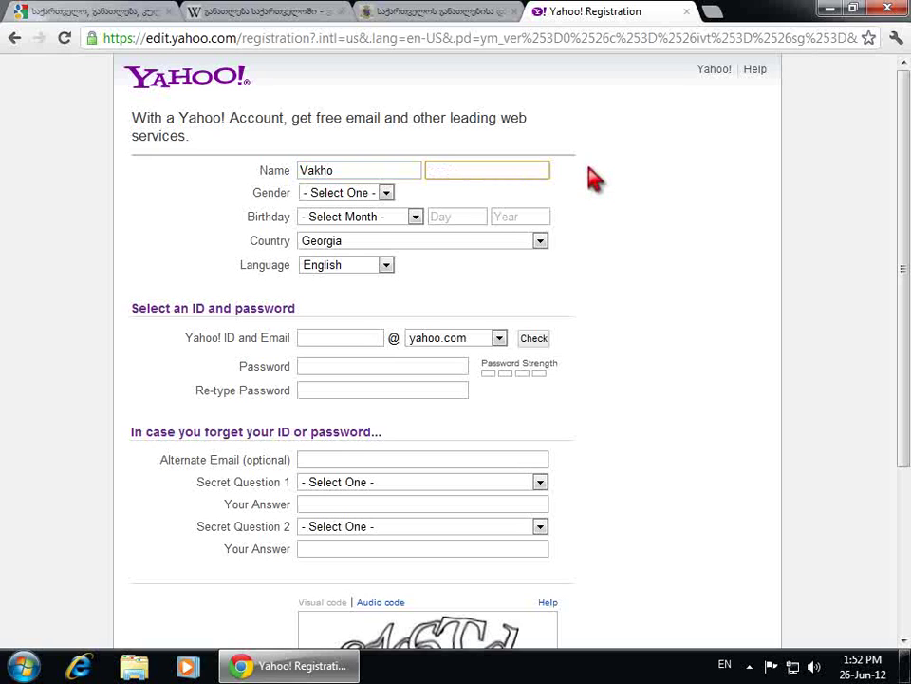
left_click(387, 194)
left_click(378, 221)
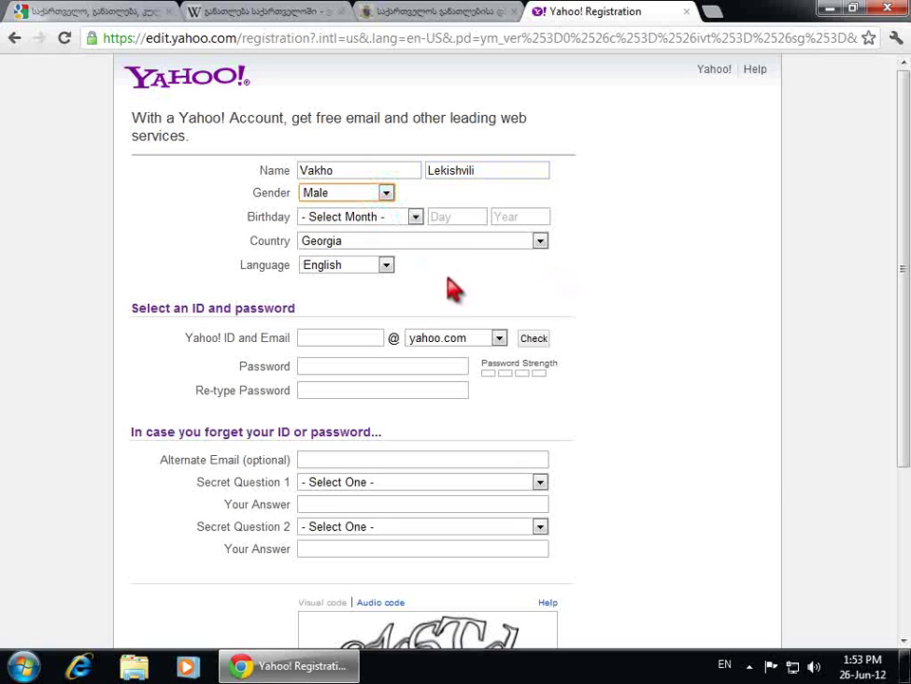
left_click(415, 217)
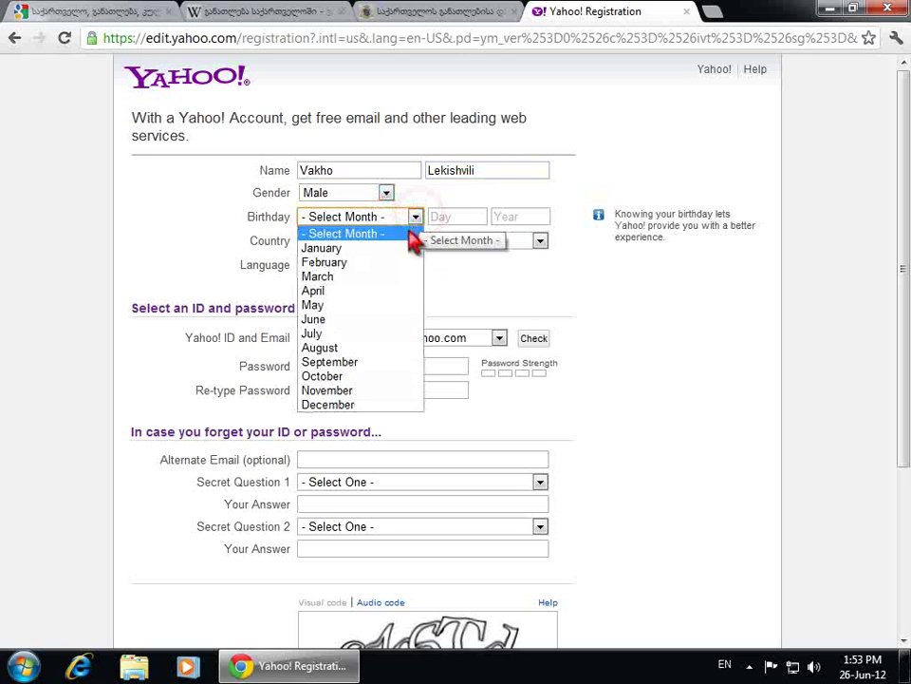
left_click(408, 249)
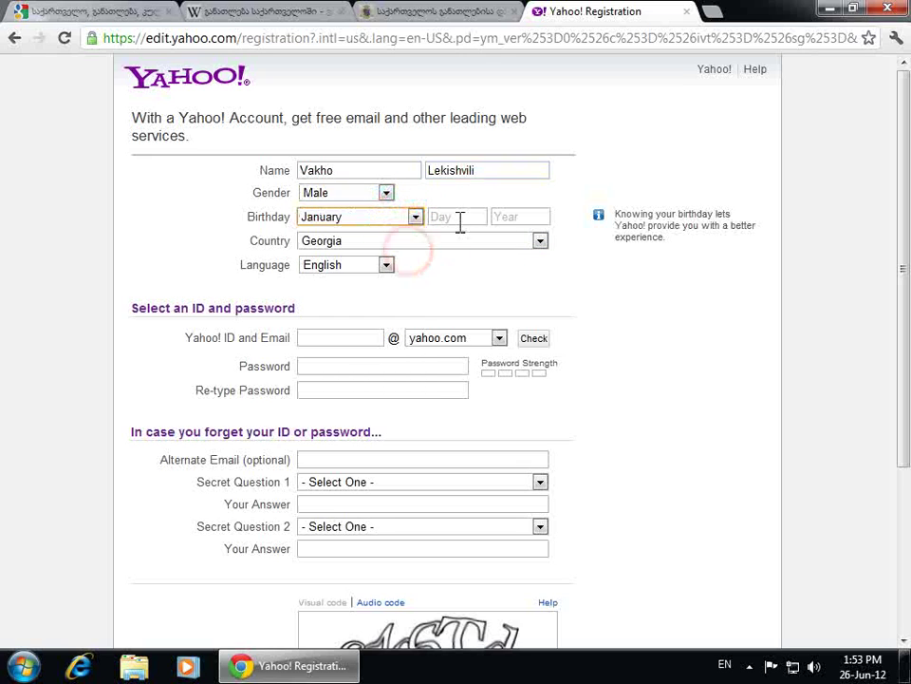
left_click(460, 217)
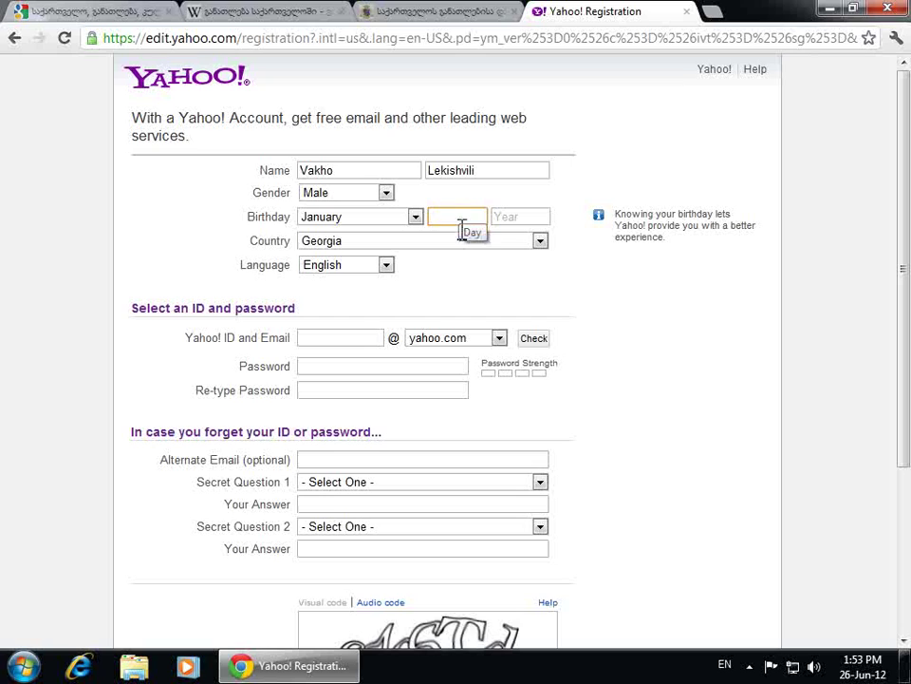
type("25")
left_click(526, 216)
type("1")
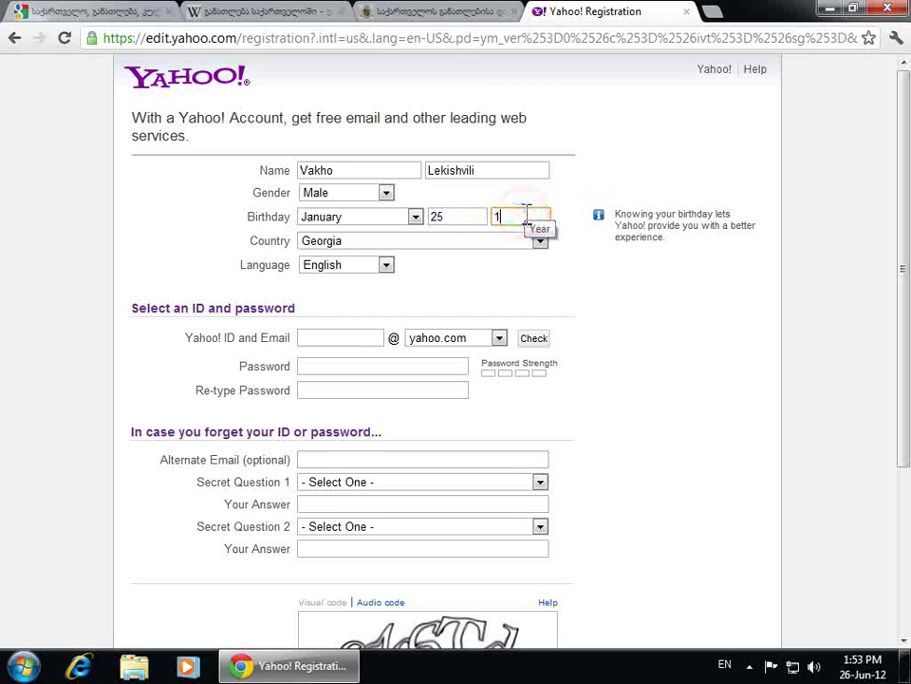
type("992")
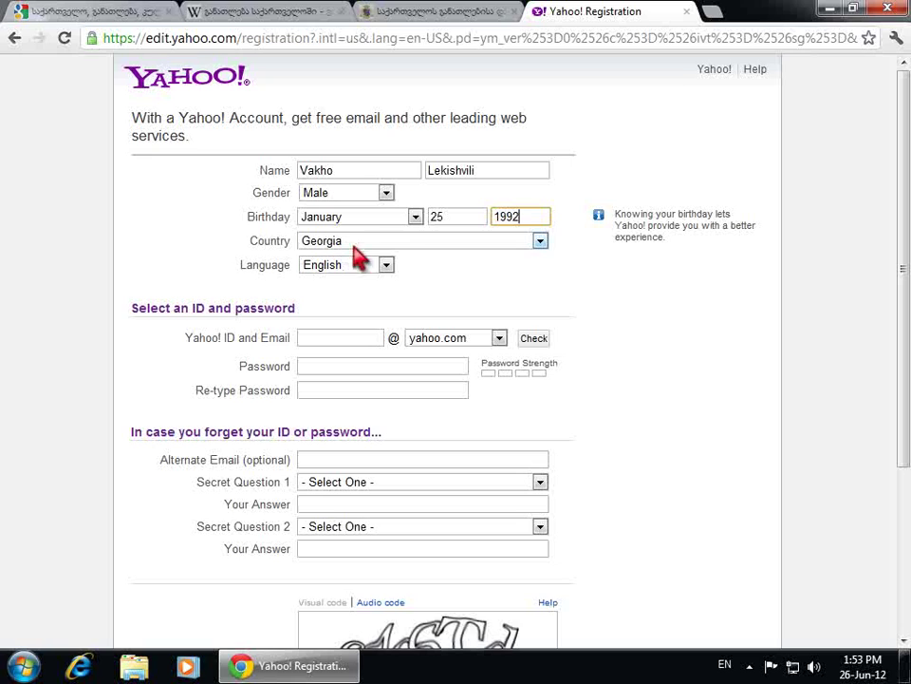
left_click(386, 265)
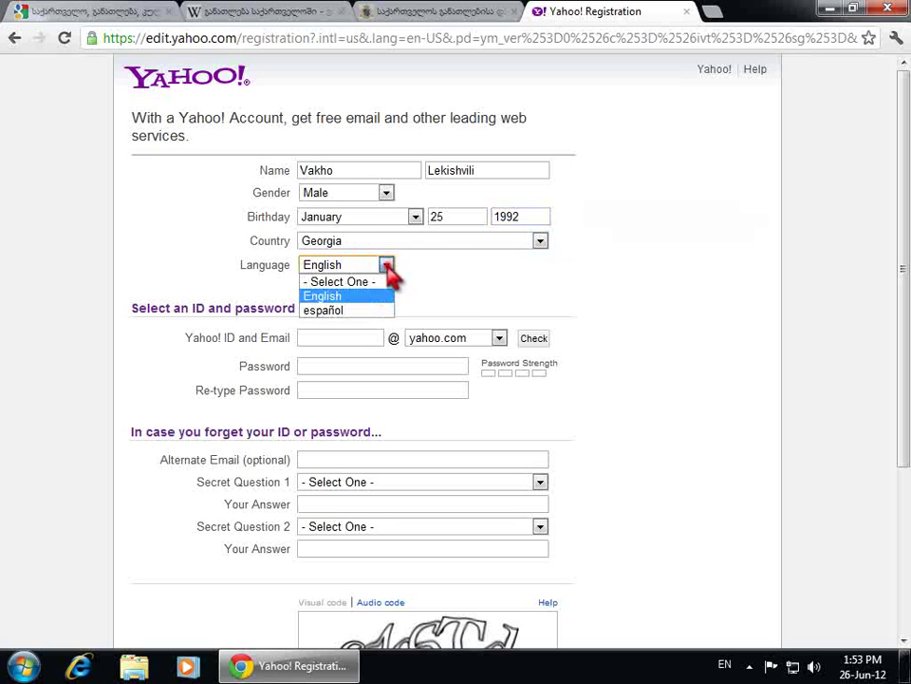
left_click(372, 295)
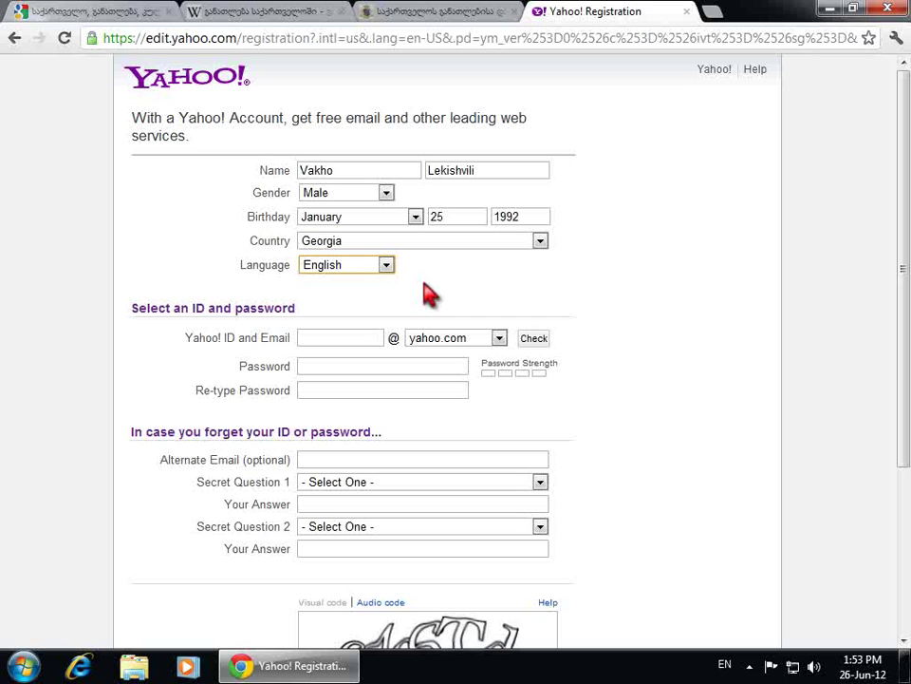
Replace the suggested Yahoo ID with a custom one, confirm it's available, and enter a password
left_click(350, 339)
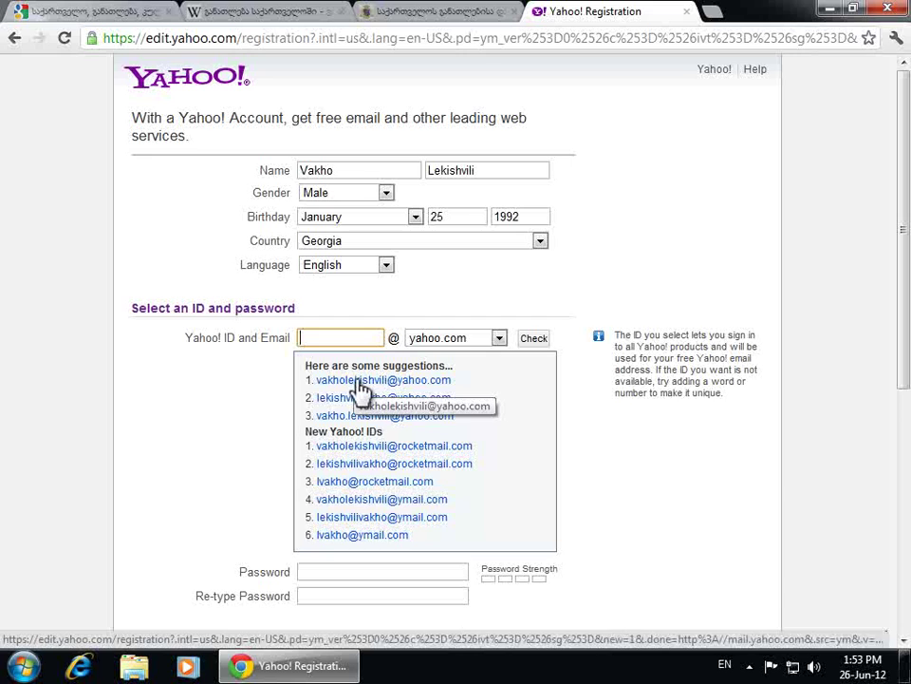
left_click(357, 381)
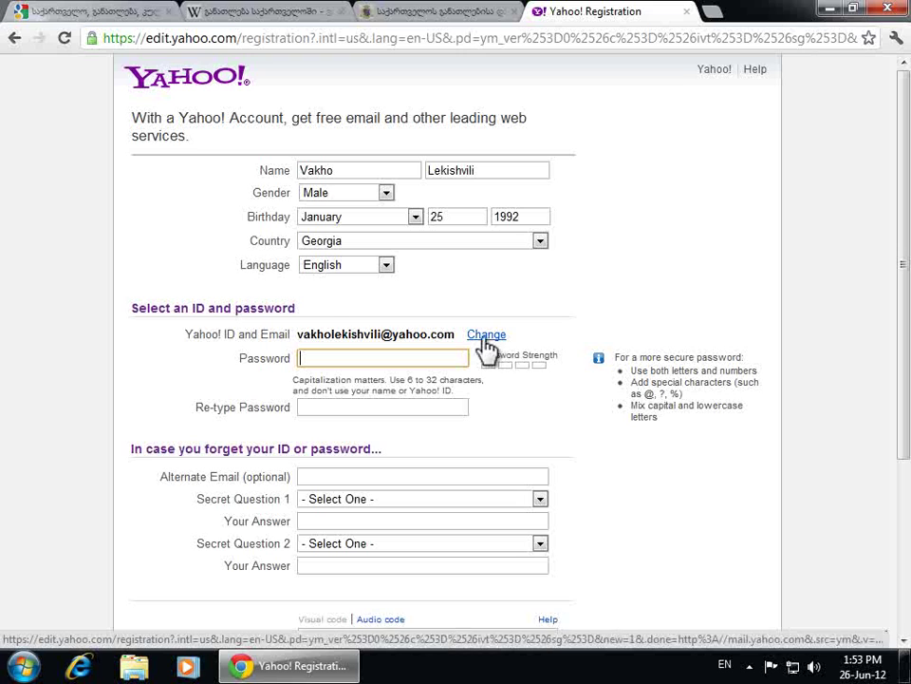
left_click(486, 338)
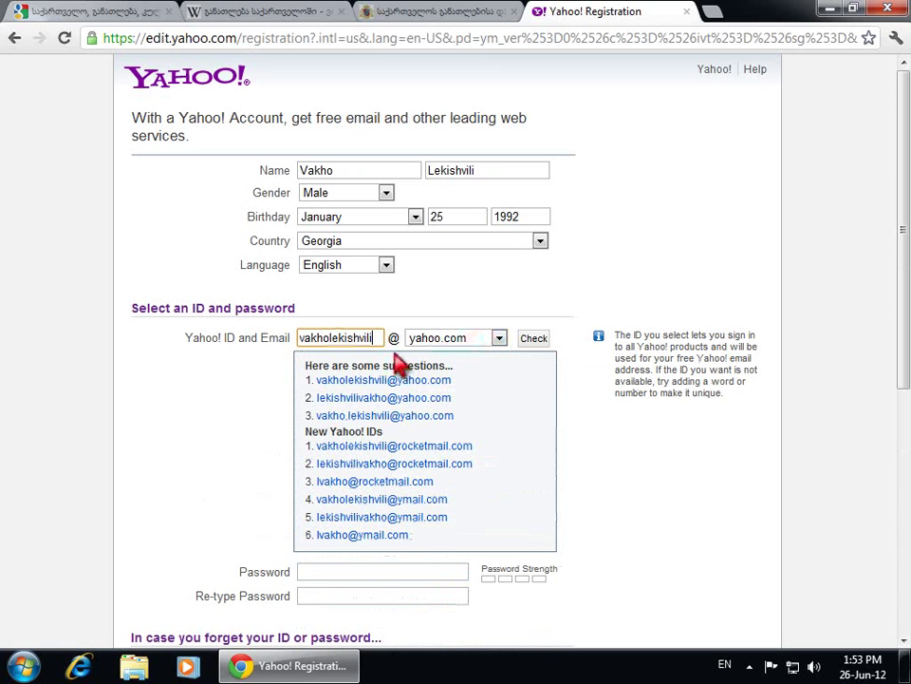
key("BackSpace")
key("BackSpace")
key("BackSpace")
key("BackSpace")
key("BackSpace")
key("BackSpace")
key("BackSpace")
key("BackSpace")
key("BackSpace")
key("BackSpace")
key("BackSpace")
key("BackSpace")
key("BackSpace")
key("BackSpace")
key("BackSpace")
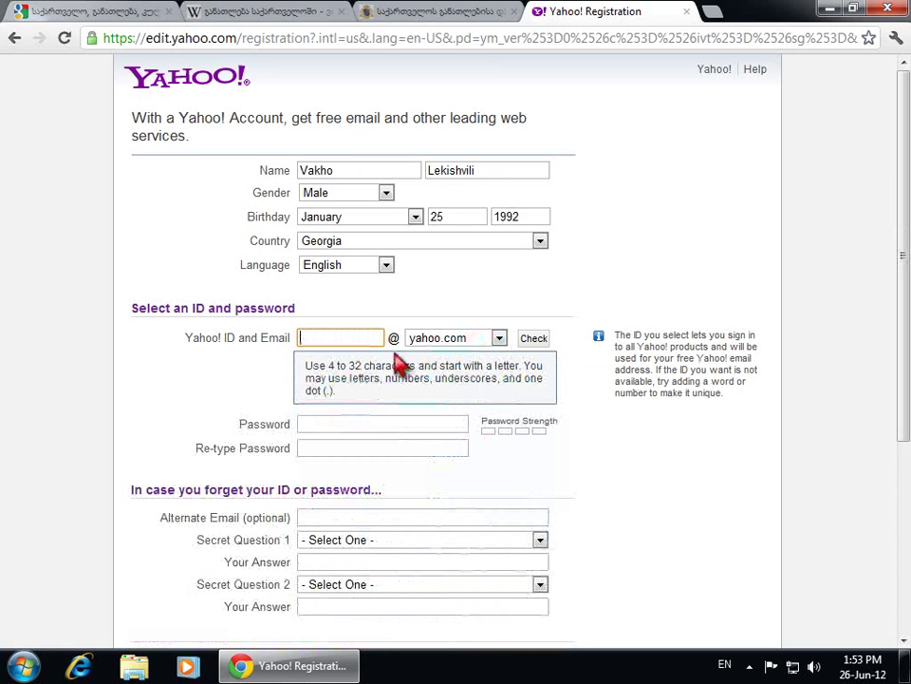
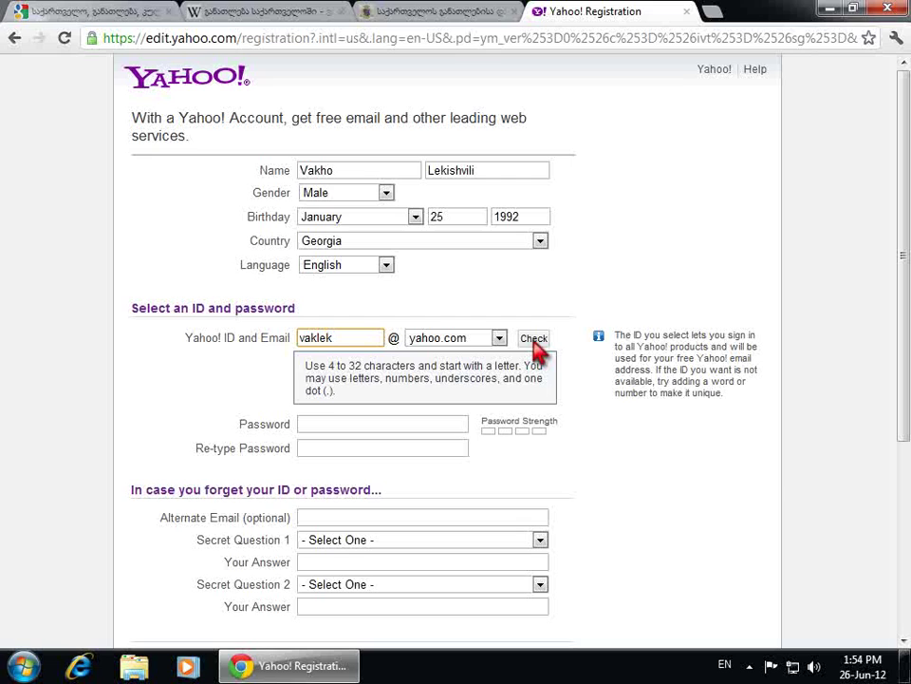
left_click(535, 342)
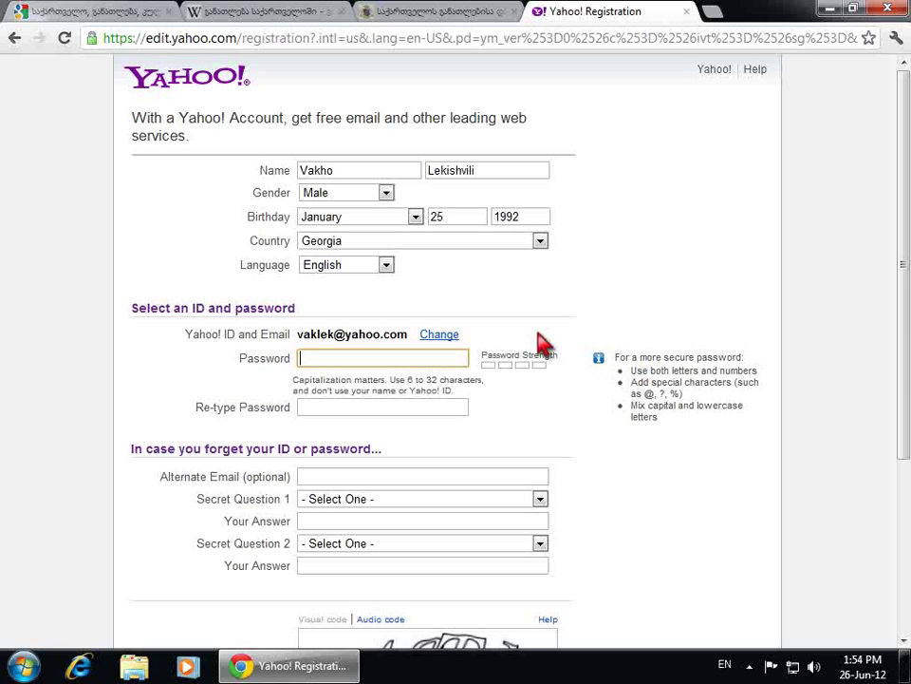
type("****")
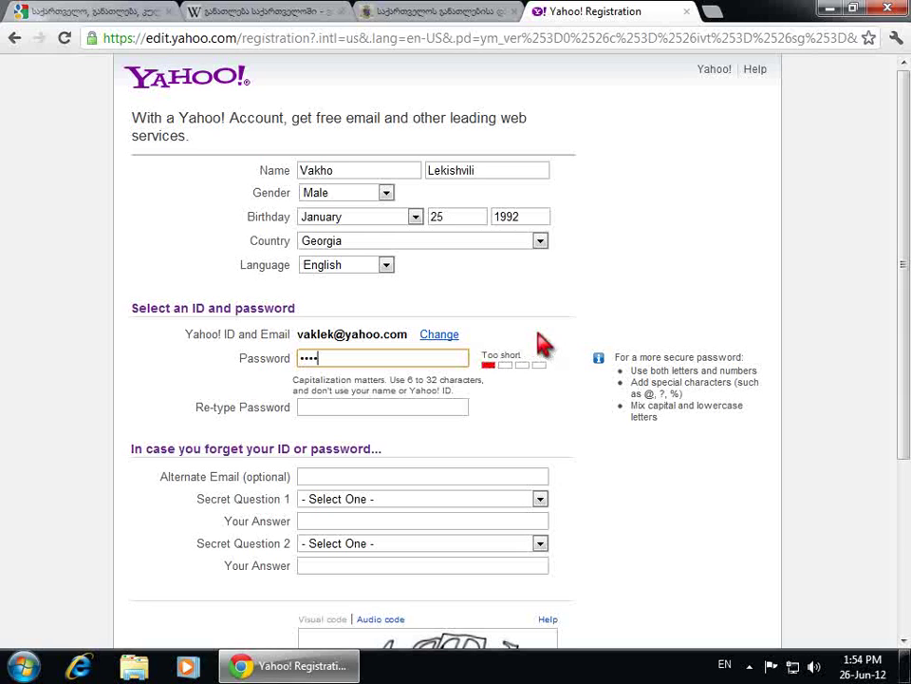
type("******")
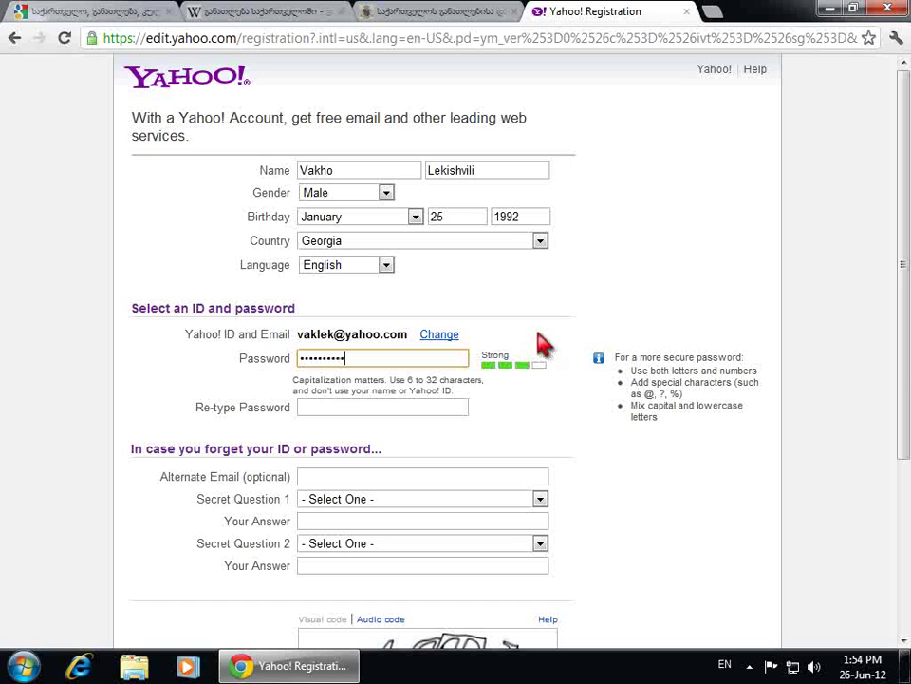
left_click(445, 406)
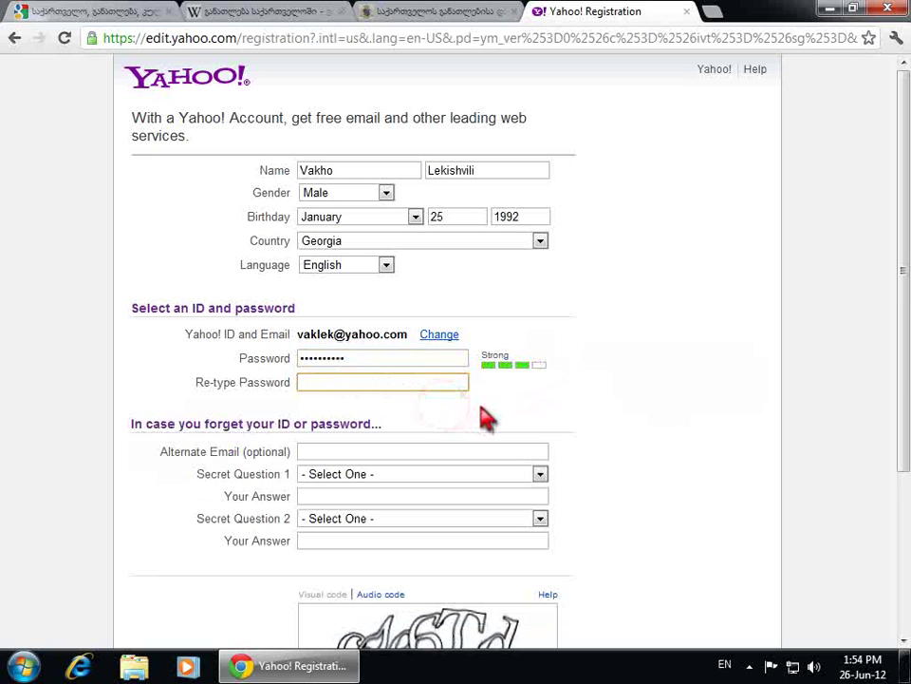
type("*")
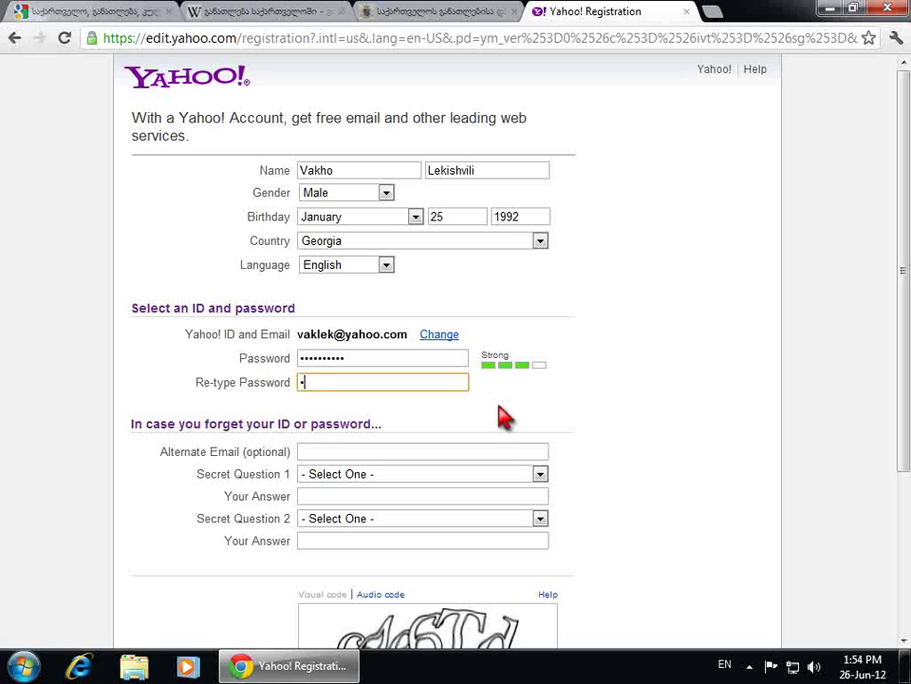
type("*********")
left_click(508, 449)
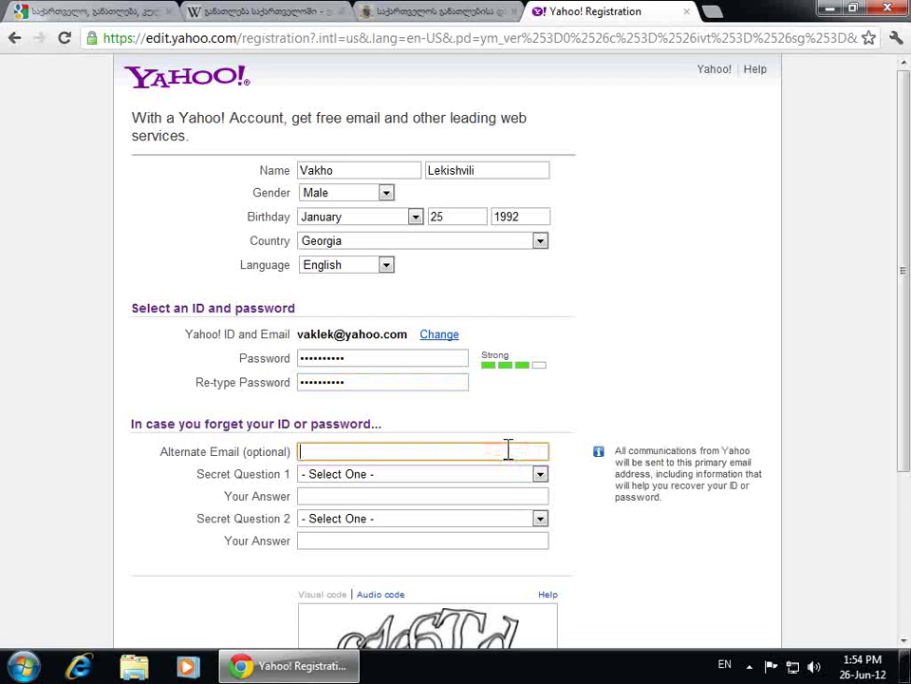
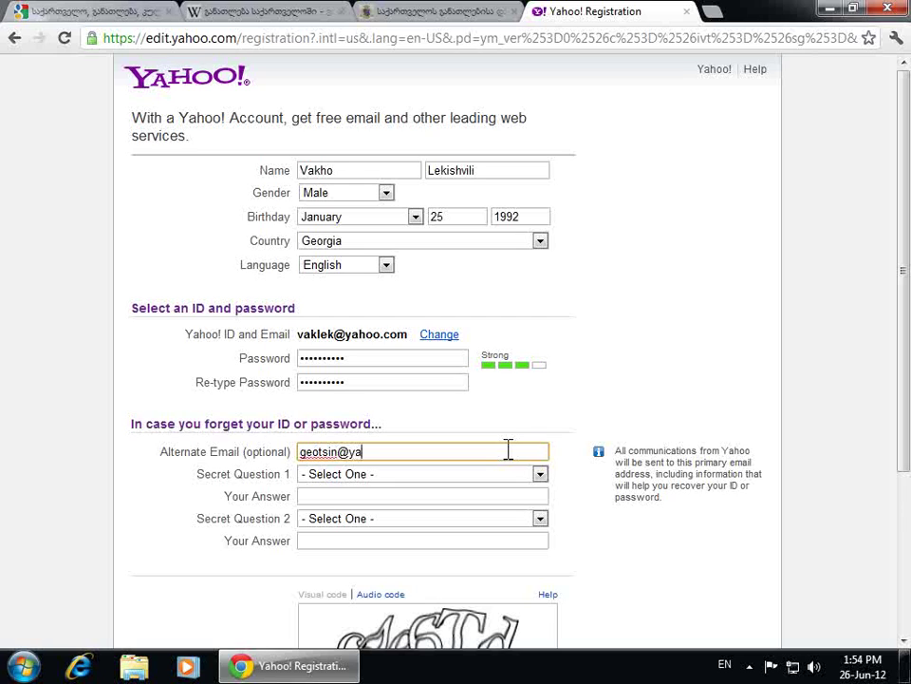
Choose the favorite uncle's first name as secret question 1 and type its answer
left_click(539, 475)
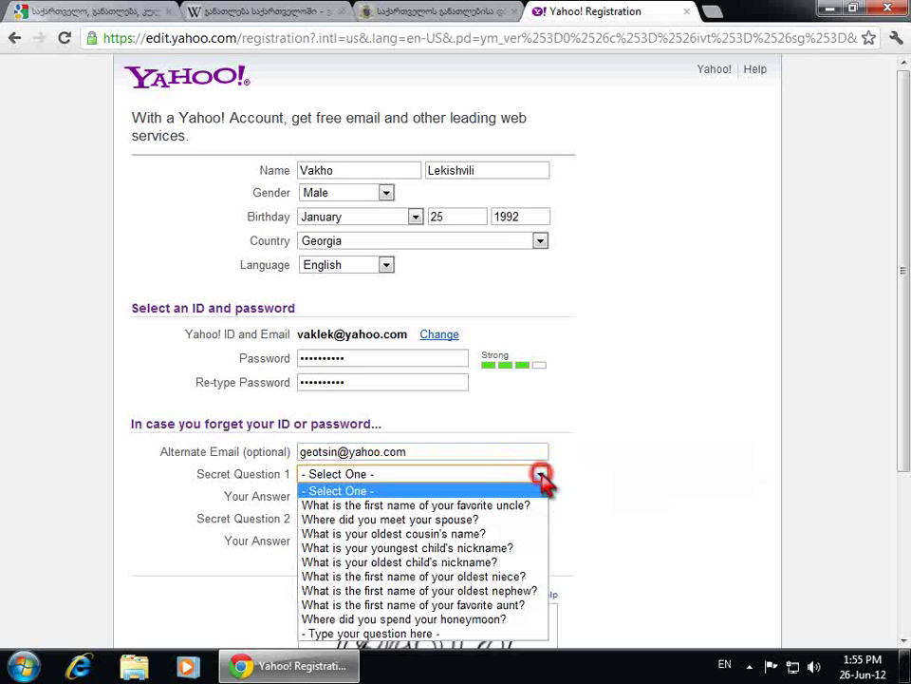
left_click(530, 506)
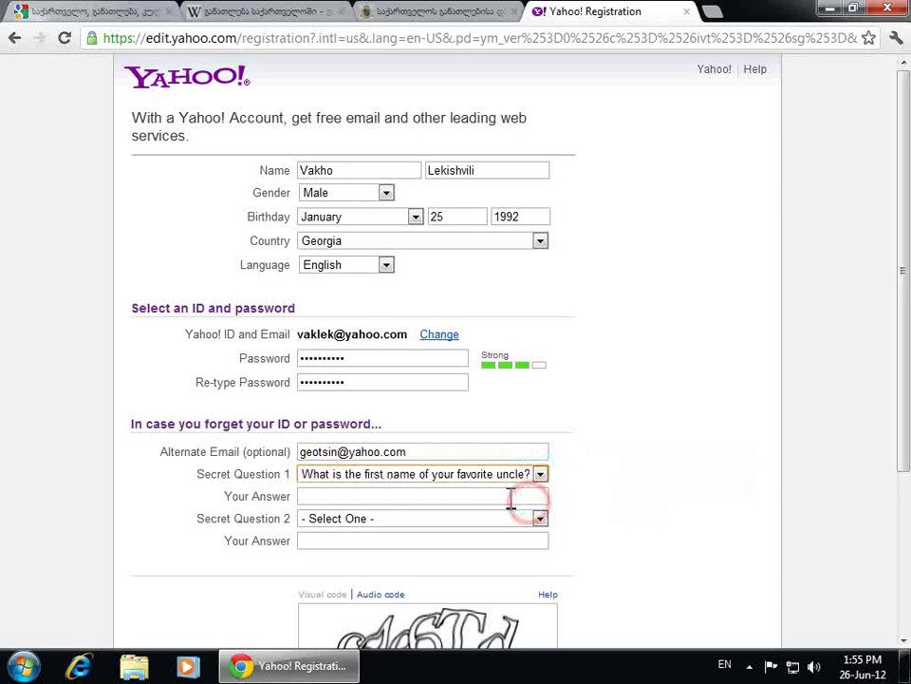
left_click(509, 495)
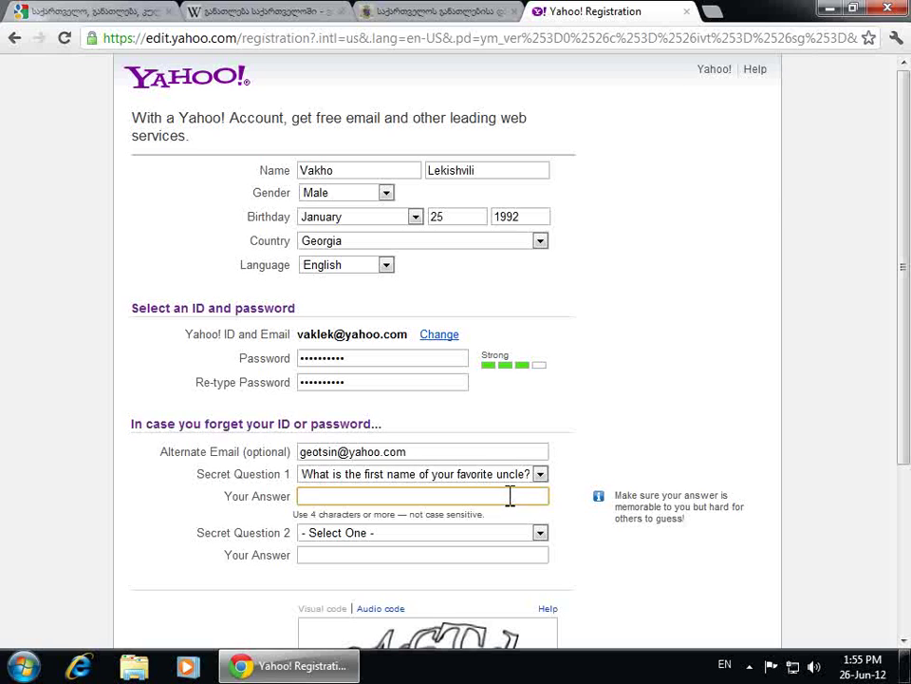
Choose the childhood summers question as secret question 2 and type its answer
left_click(538, 532)
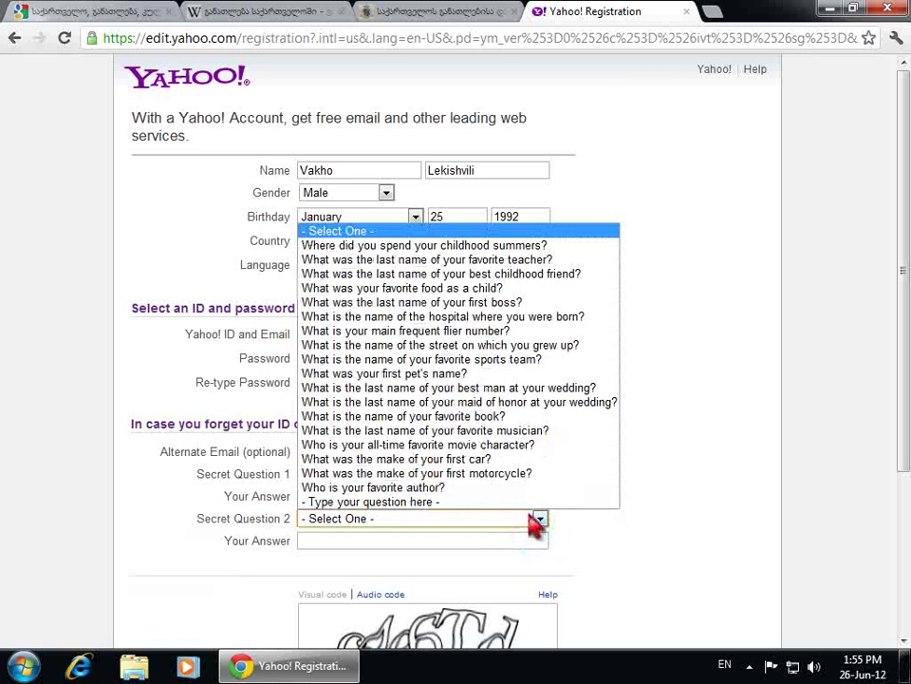
left_click(551, 247)
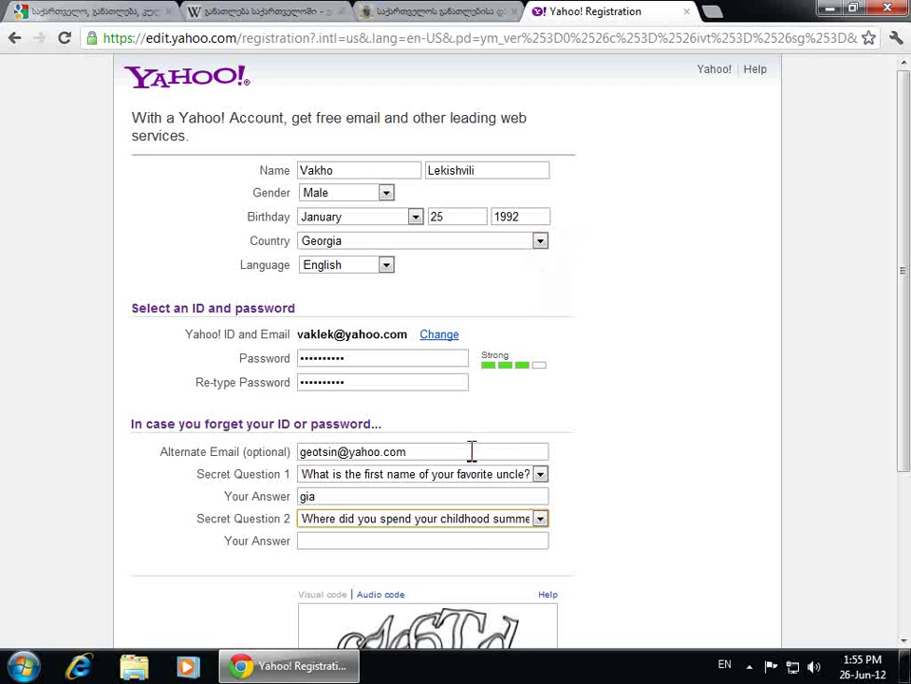
left_click(456, 540)
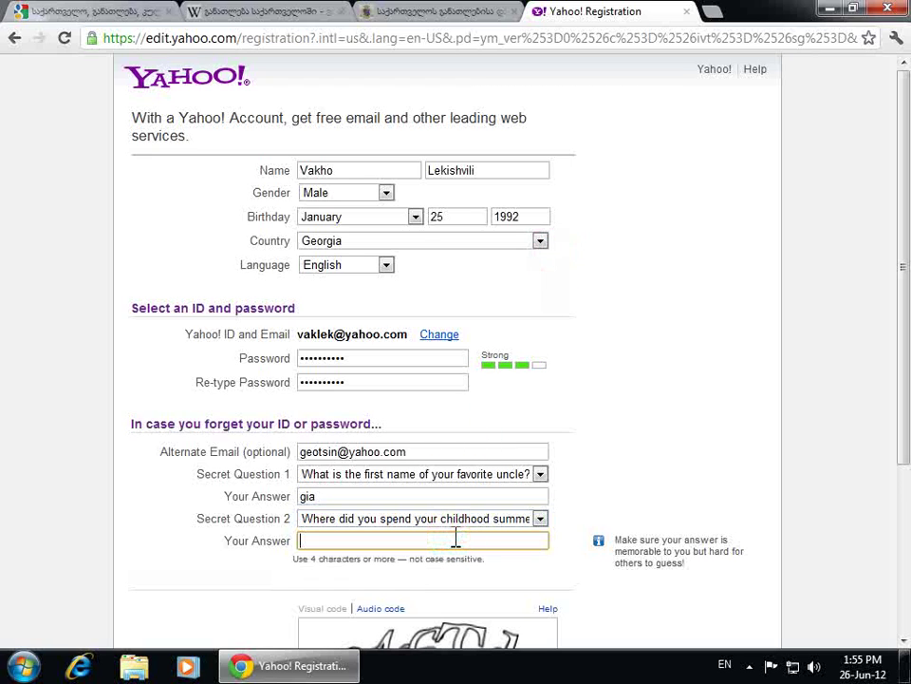
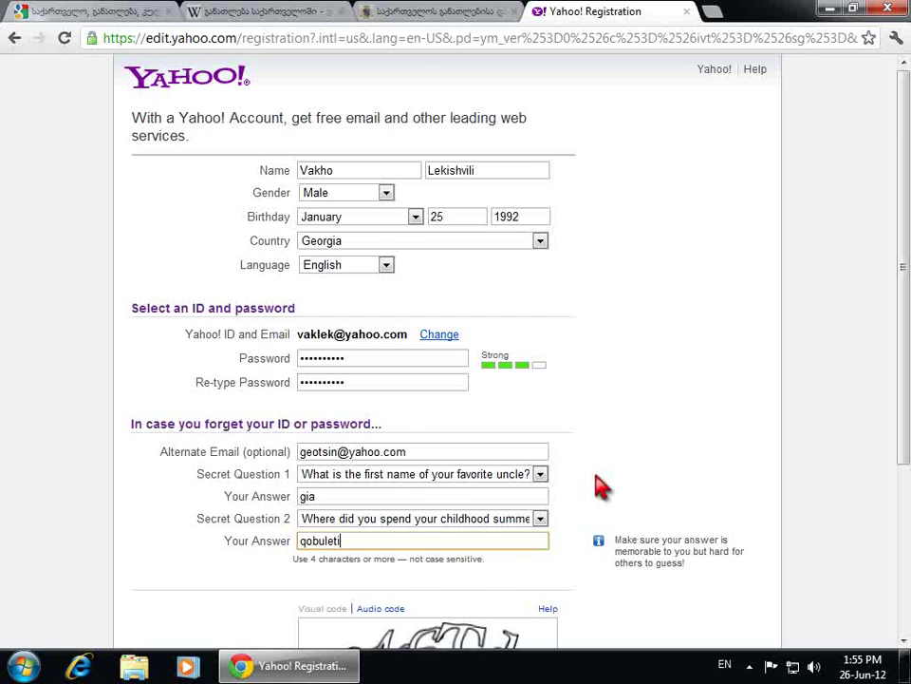
scroll(602, 487, "down", 3)
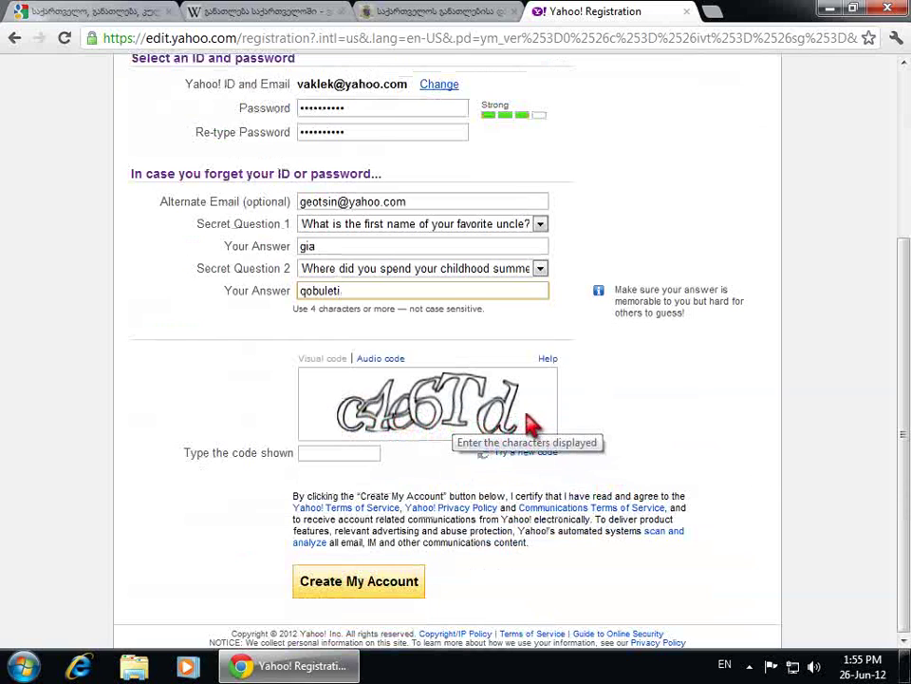
Enter the verification code shown in the captcha image
left_click(339, 454)
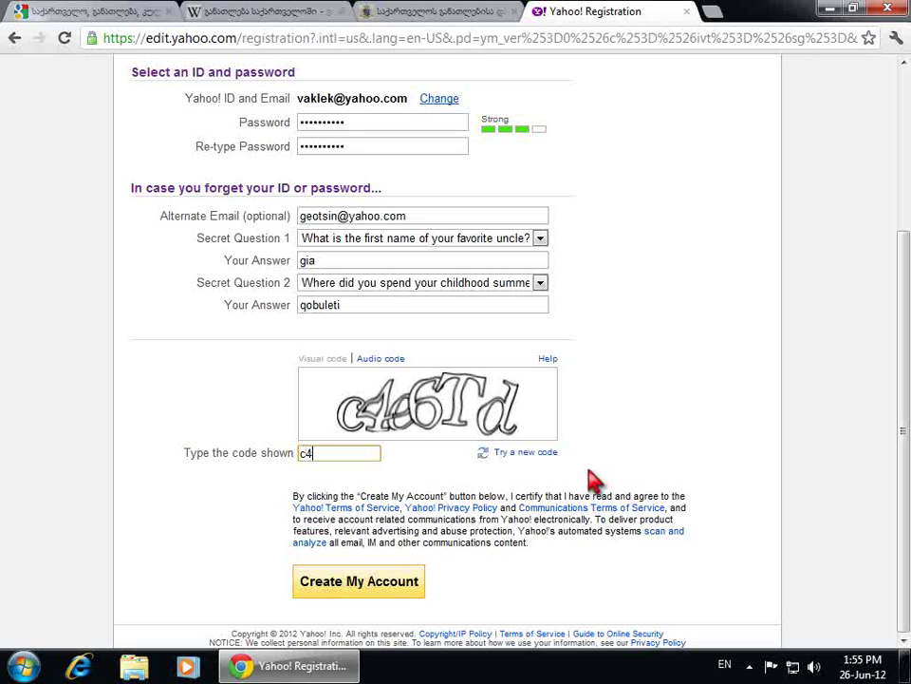
type("c4e6Td")
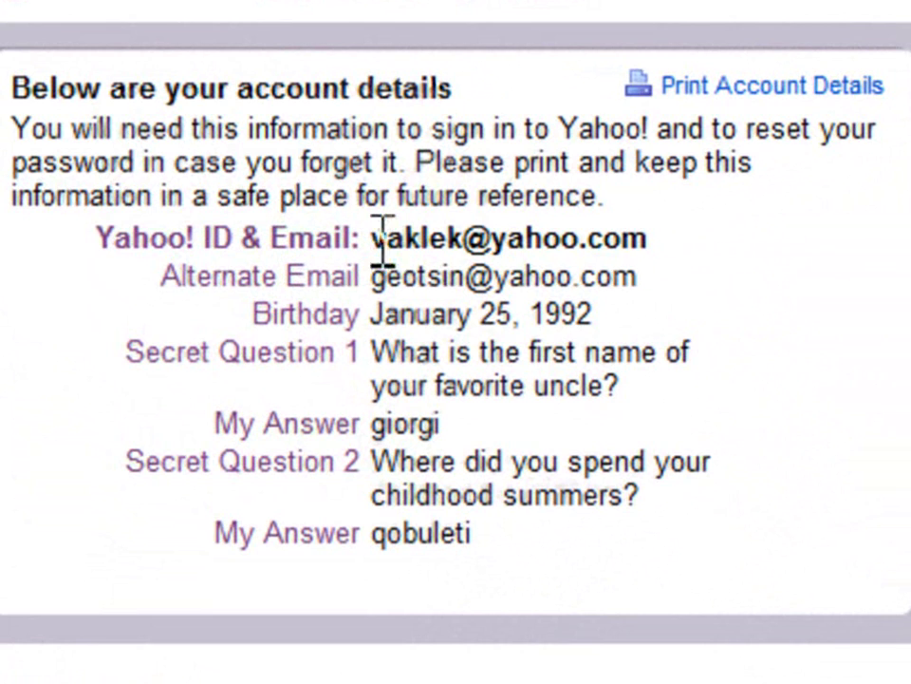
left_click_drag(462, 237, 376, 258)
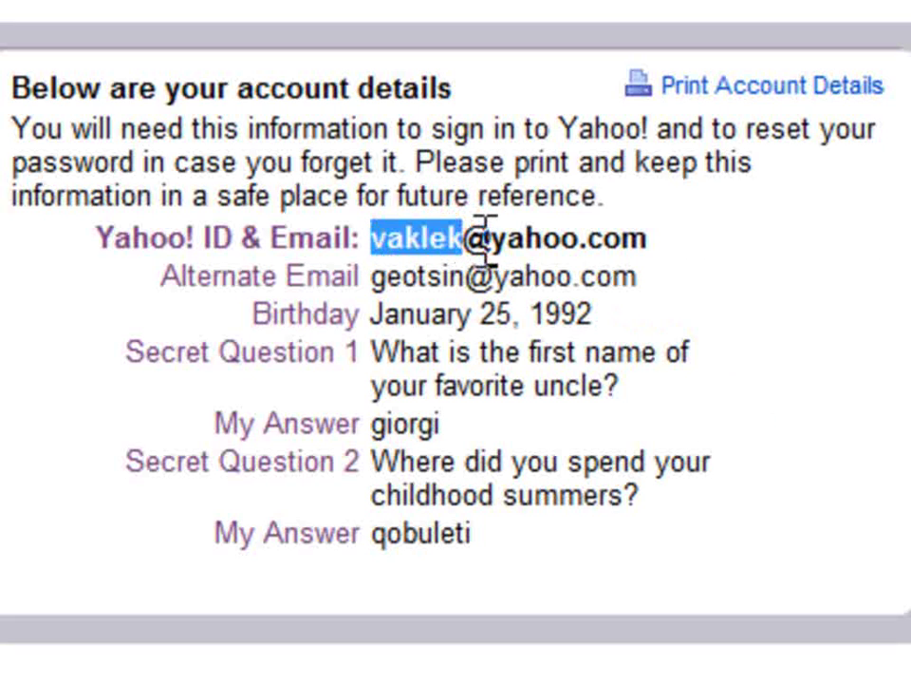
left_click_drag(492, 238, 477, 248)
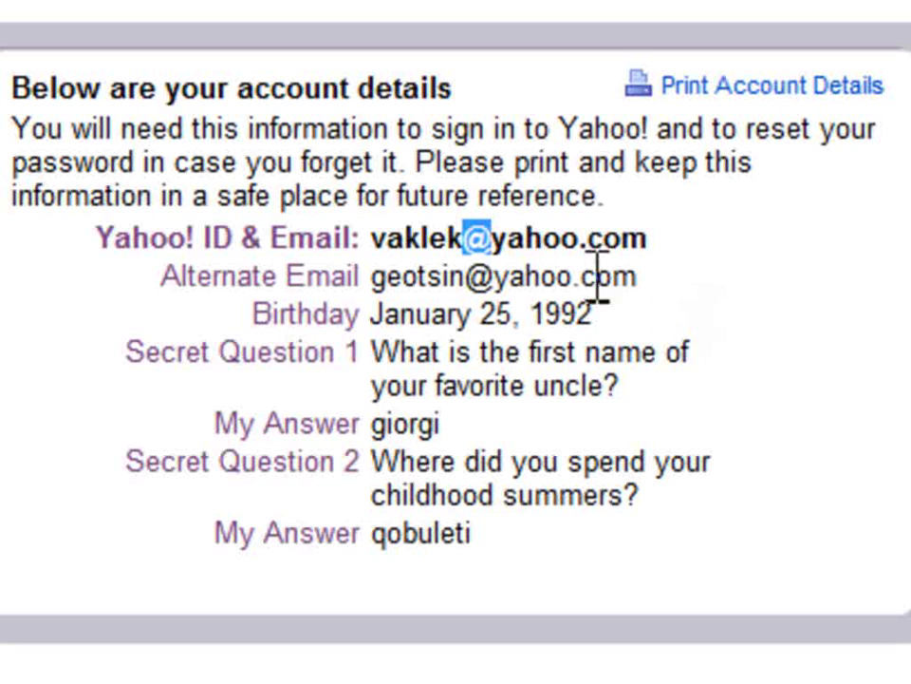
left_click(493, 242)
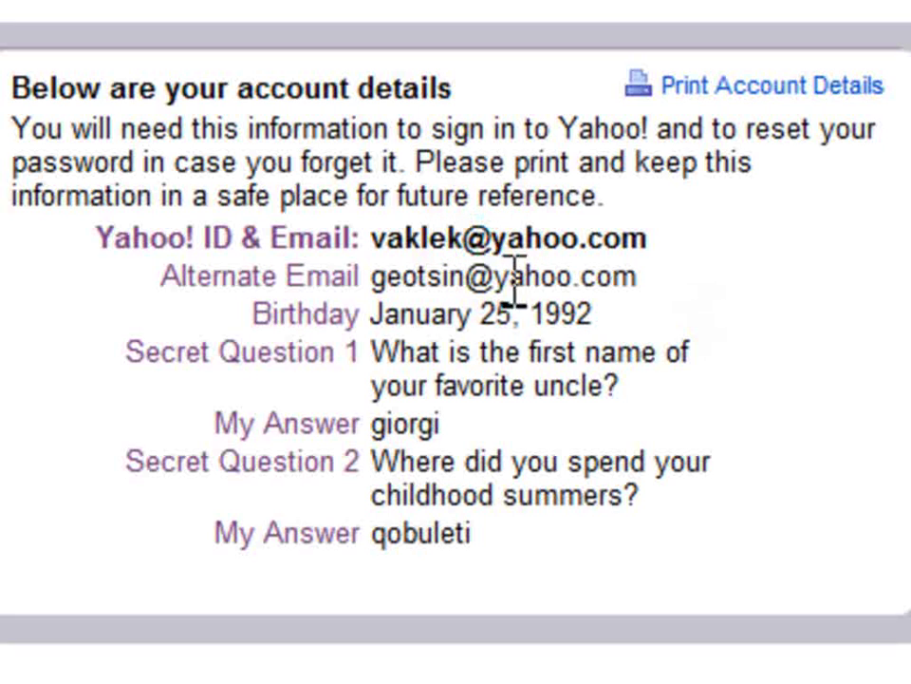
left_click_drag(491, 239, 603, 251)
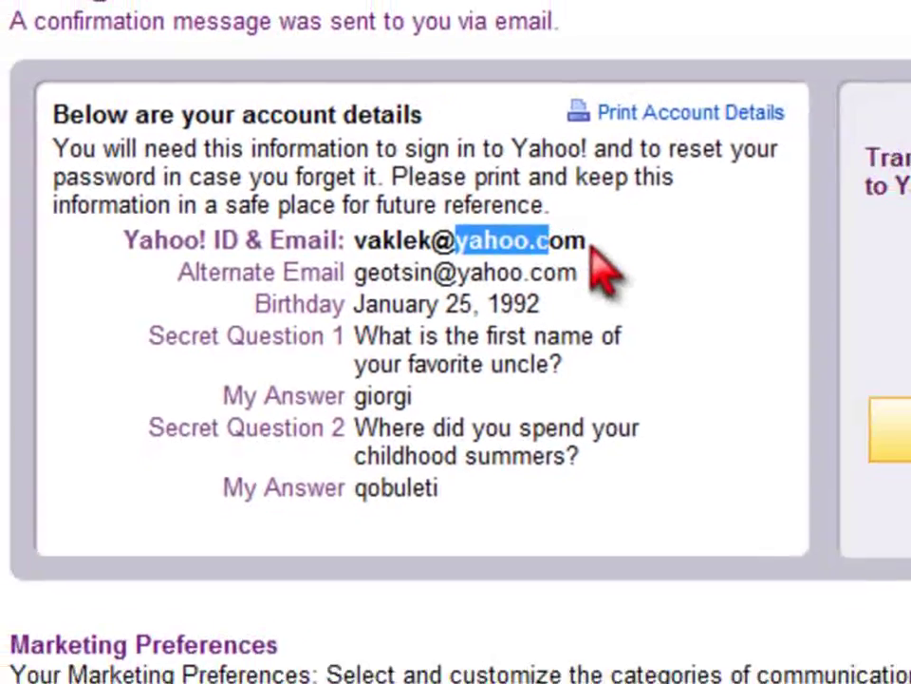
left_click(593, 245)
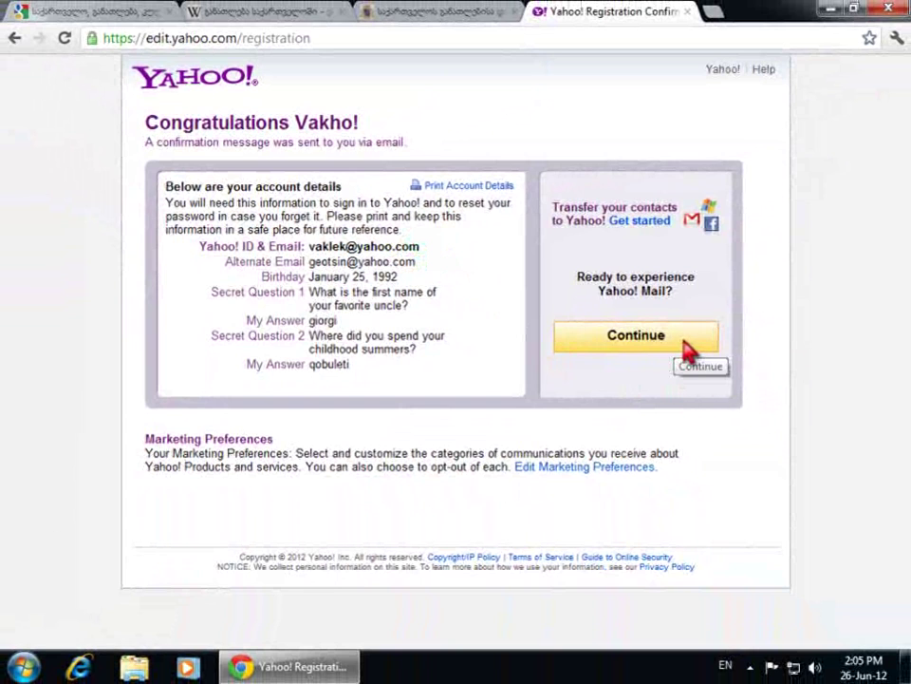
Continue into the new mailbox, then sign out back to the Yahoo! homepage
left_click(689, 346)
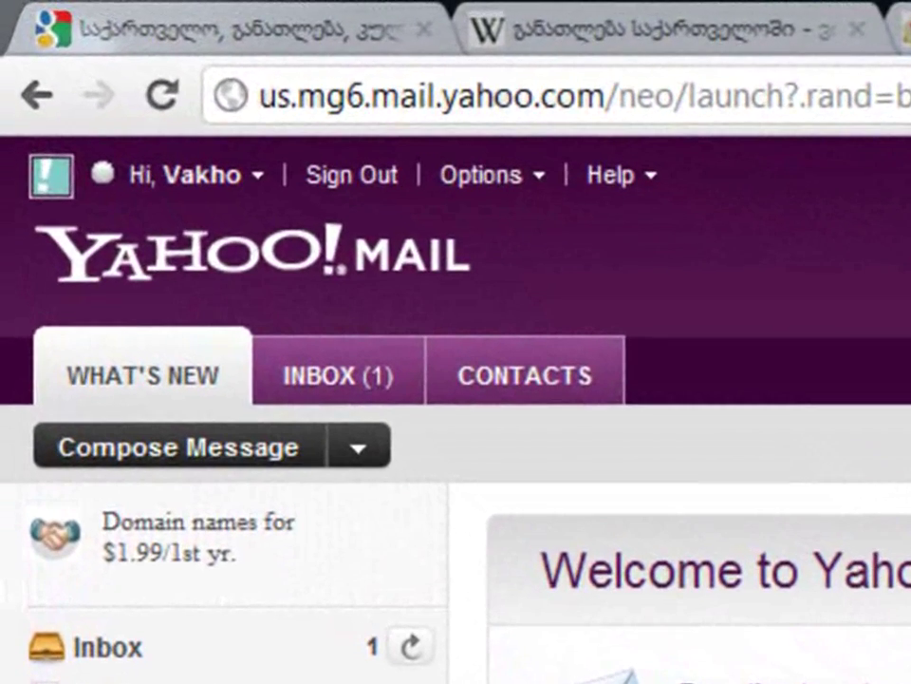
left_click(393, 186)
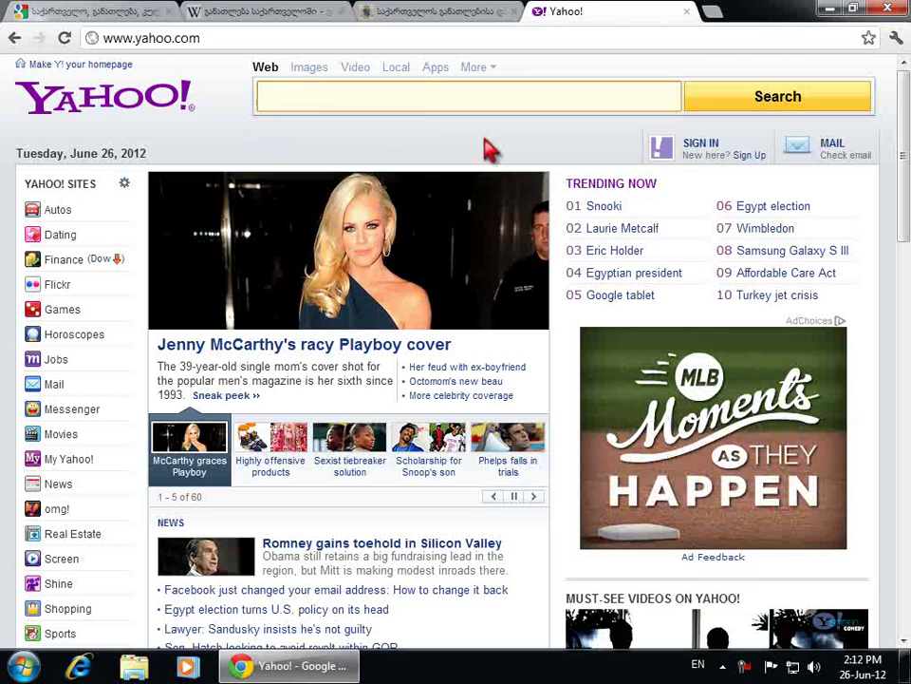
Sign back in with the new Yahoo ID and password, with 'Keep me signed in' unchecked
left_click(702, 148)
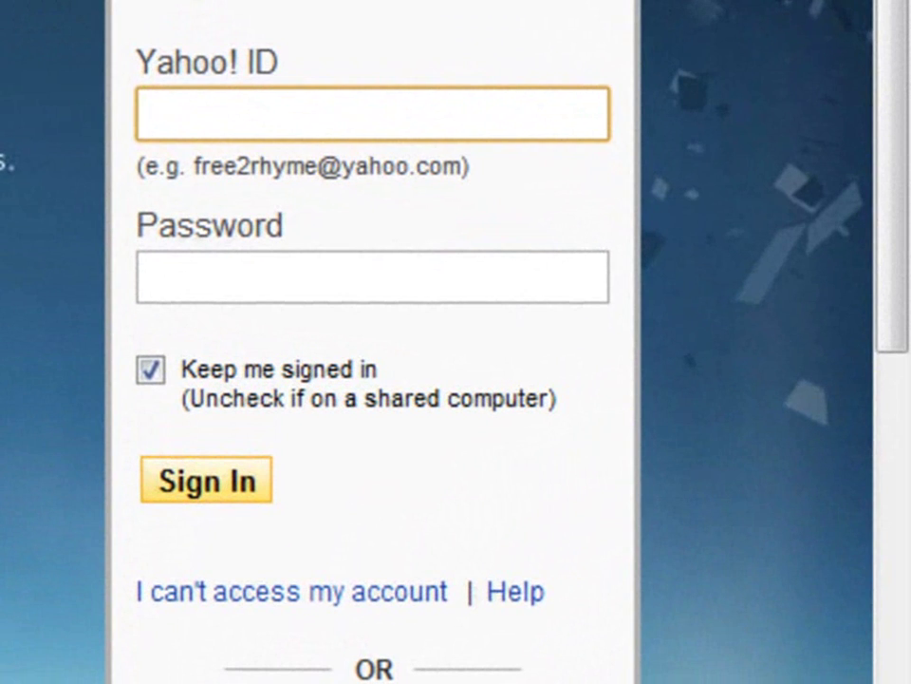
left_click(152, 371)
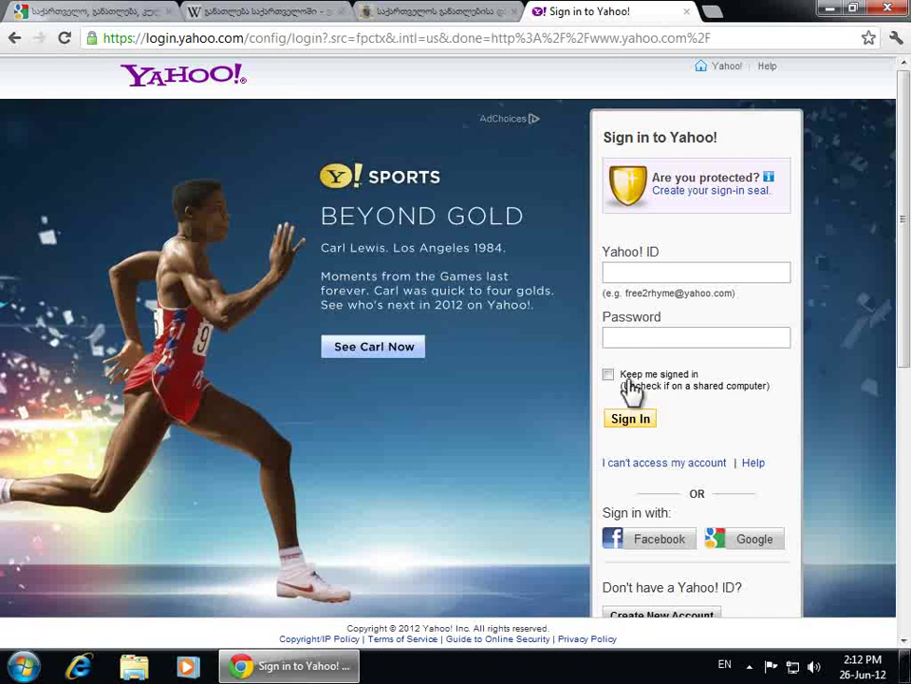
left_click(642, 274)
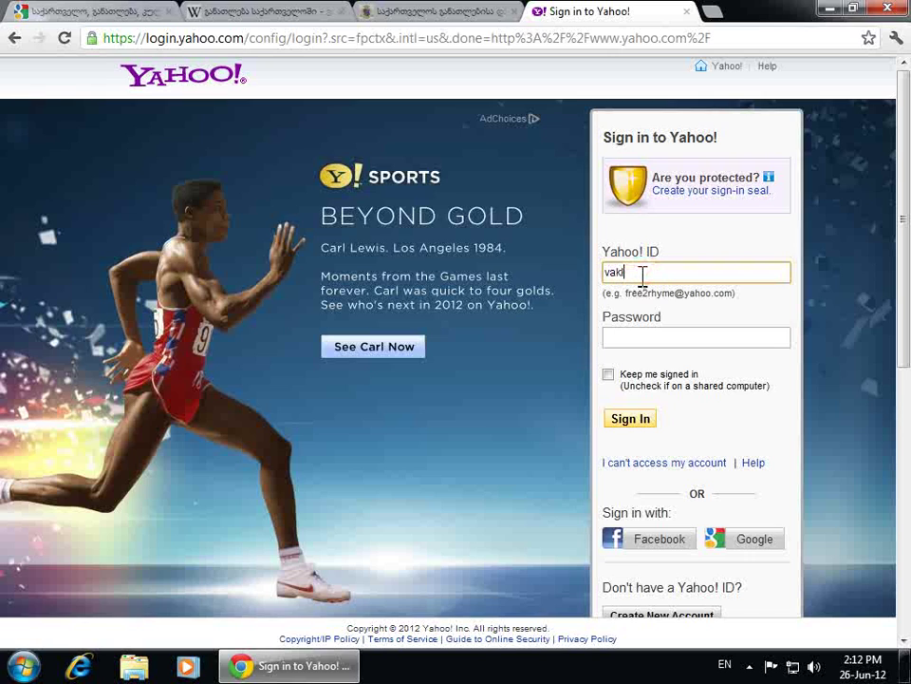
left_click(691, 336)
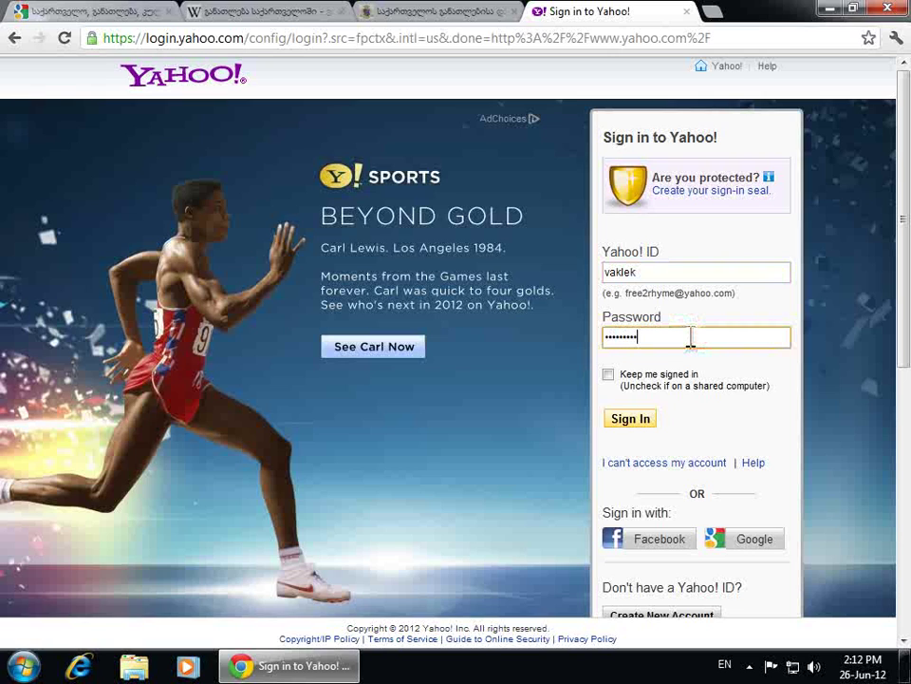
left_click(646, 426)
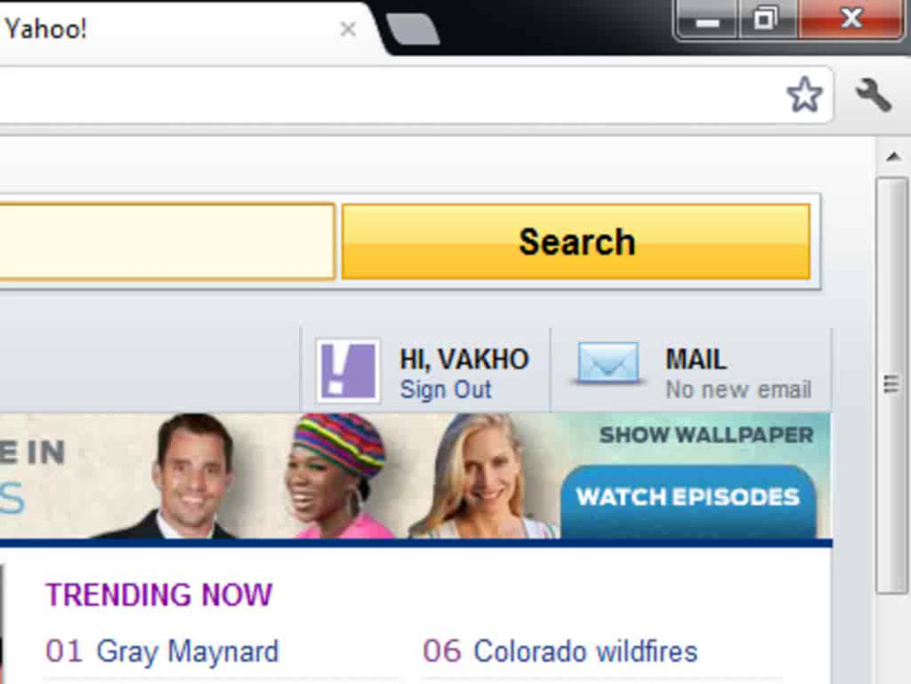
Check the Inbox, Drafts, Sent, Spam and Trash folders, then start a blank new email
left_click(685, 363)
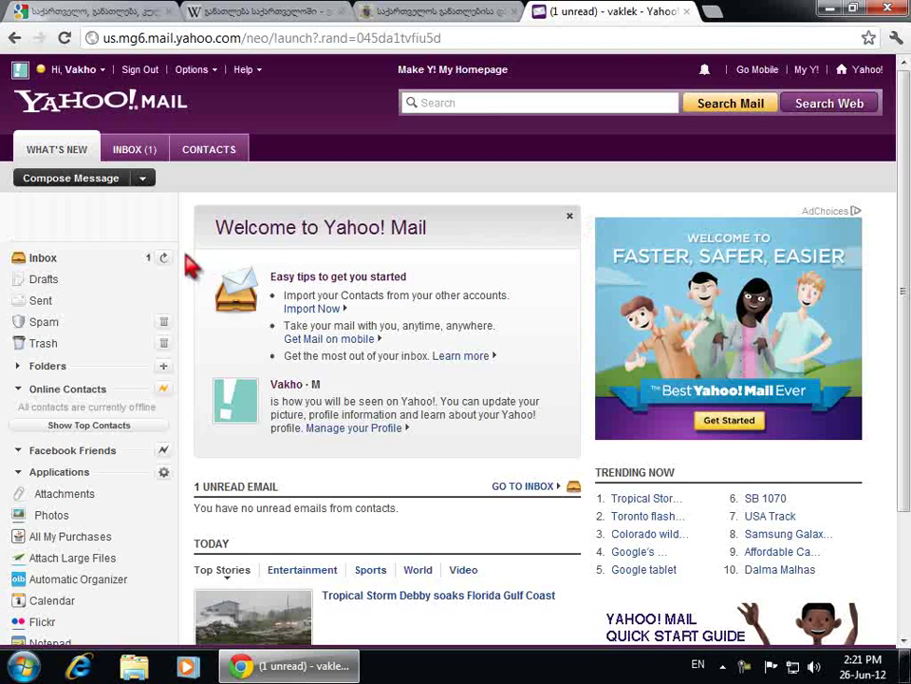
left_click(79, 260)
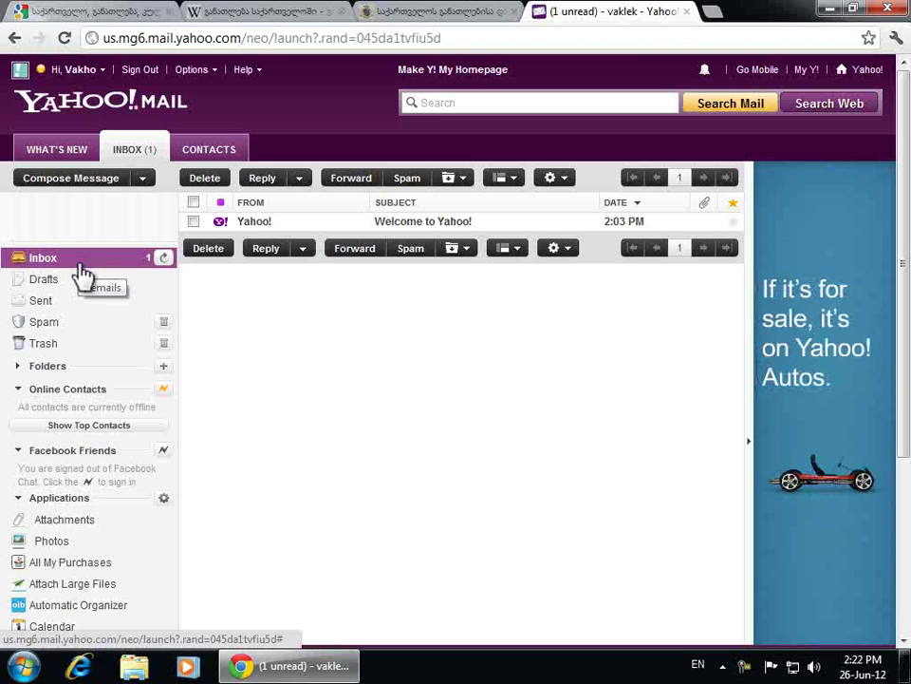
left_click(82, 290)
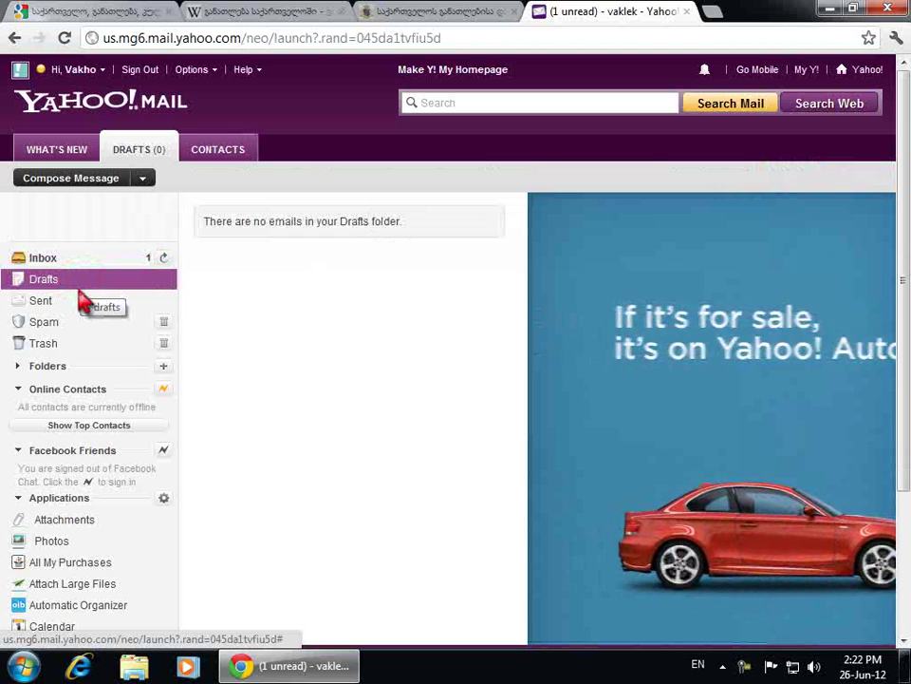
left_click(84, 303)
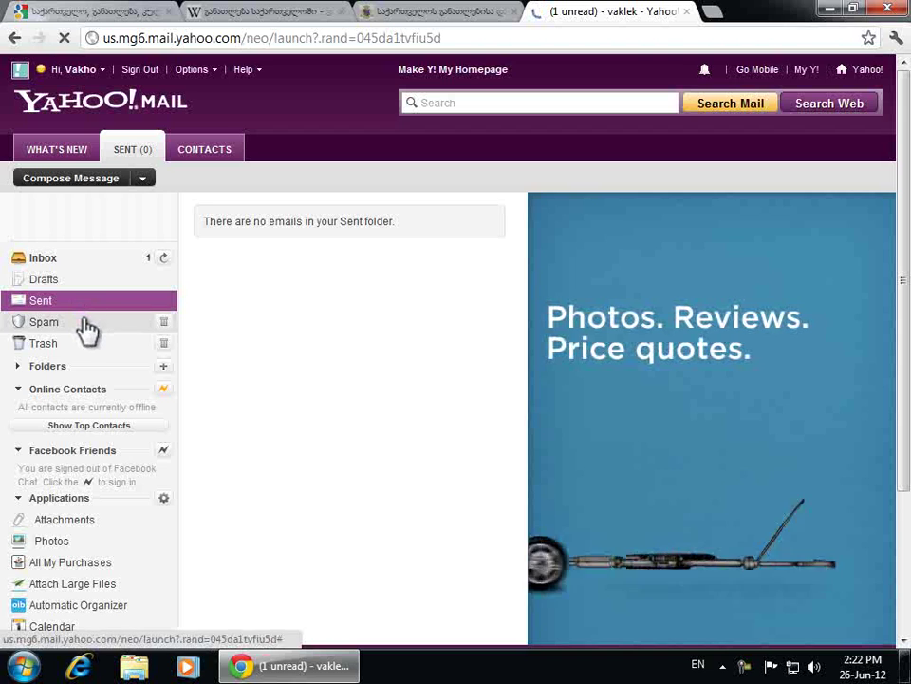
left_click(85, 325)
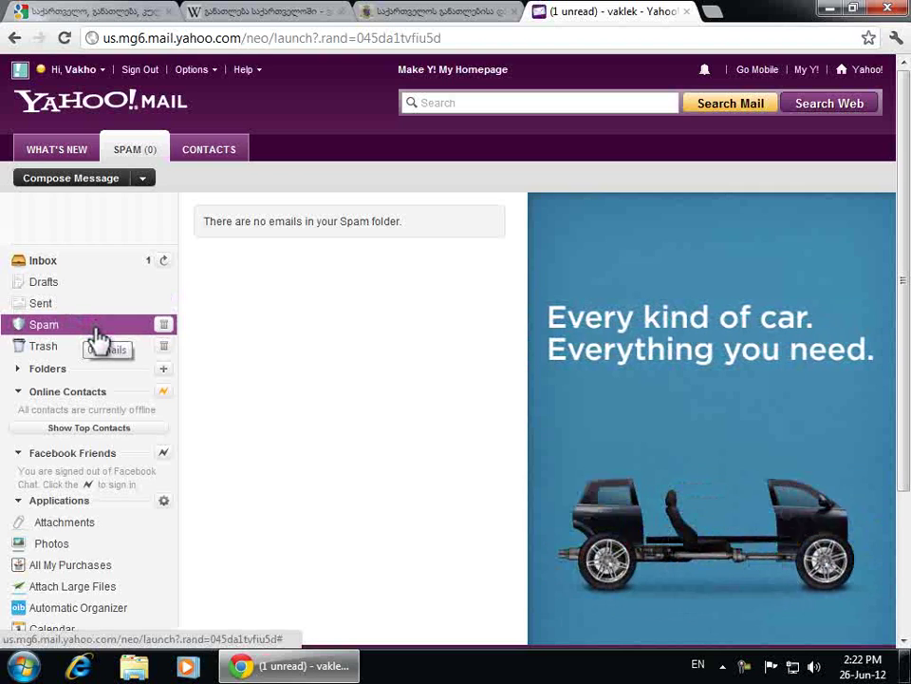
left_click(88, 348)
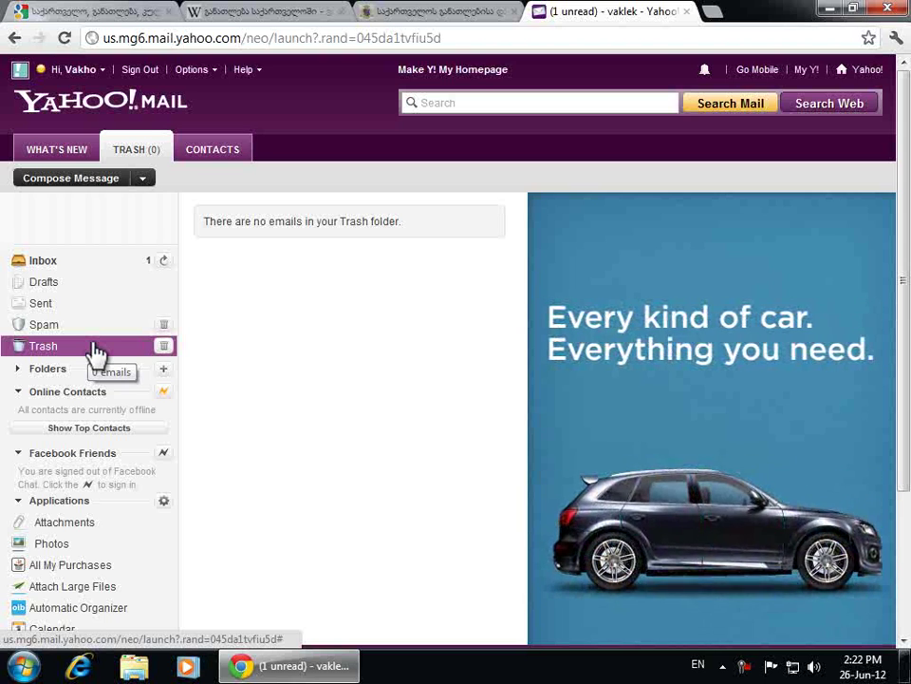
left_click(85, 180)
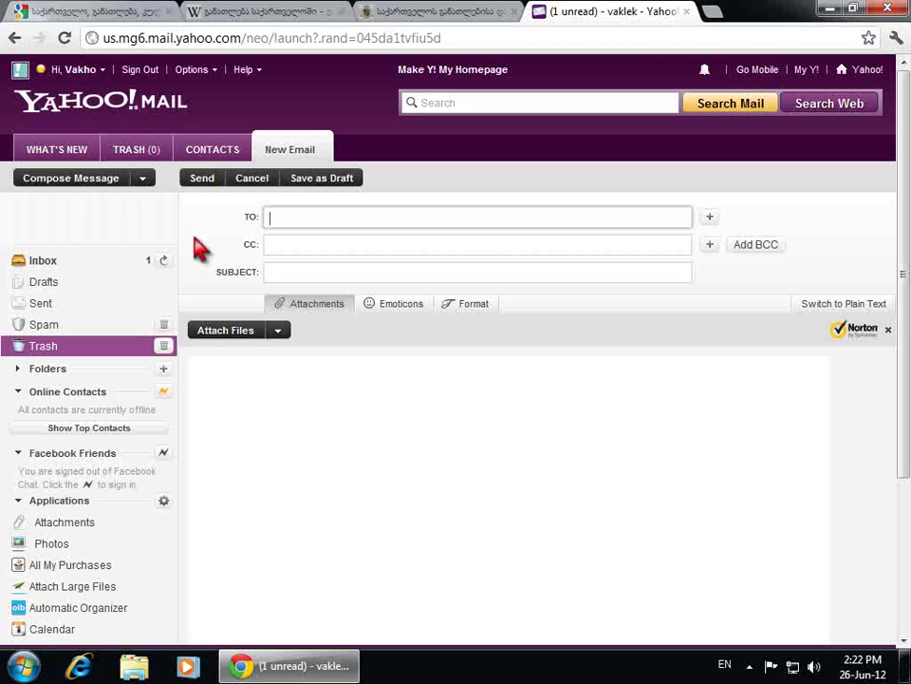
Enter the recipient's e-mail address in the To field
left_click(313, 218)
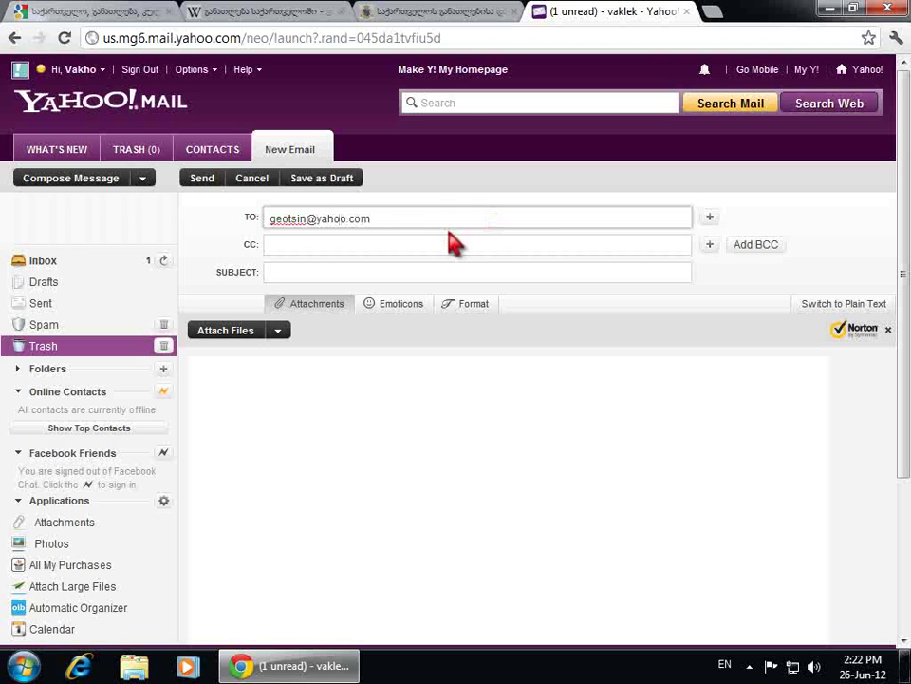
left_click(360, 244)
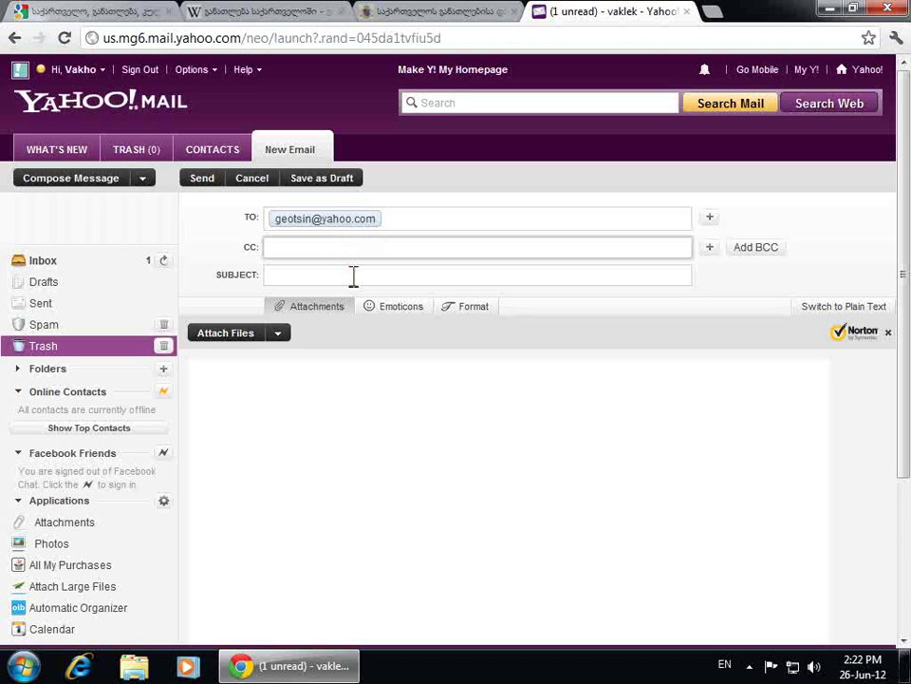
Switch the keyboard to Georgian and give the email the subject მოკითხვა
left_click(354, 276)
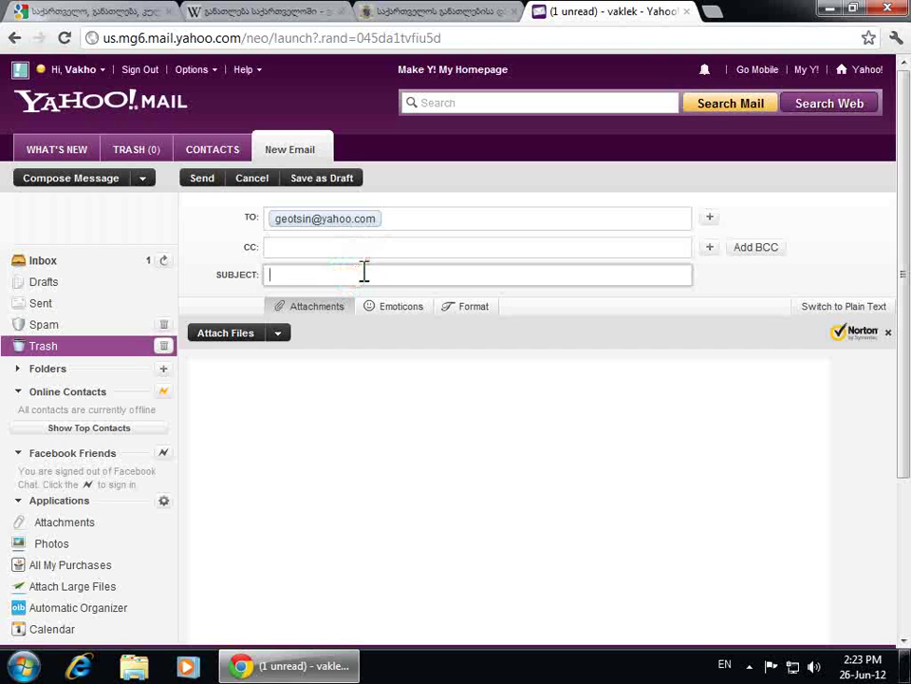
left_click(724, 664)
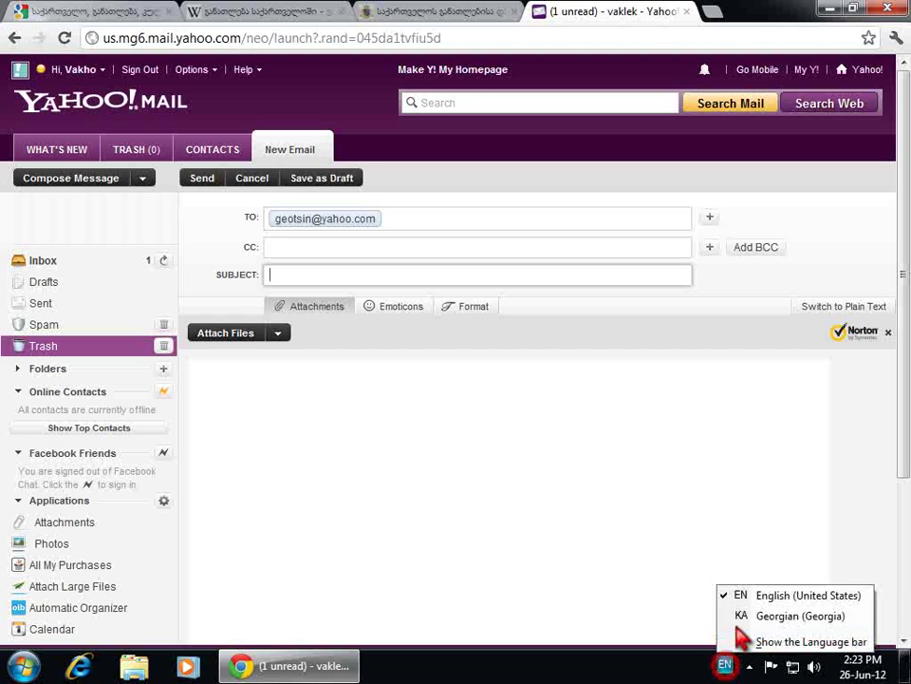
left_click(744, 617)
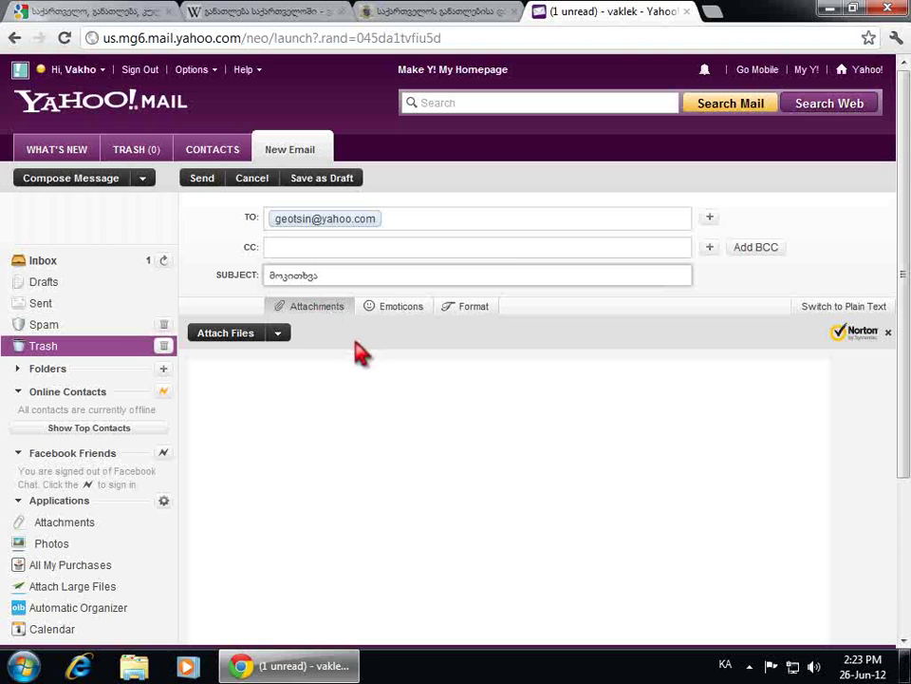
left_click(316, 424)
Type the body 'გამარჯობა' and 'ეს ჩემი ახალი მეილია', followed by a signature name
scroll(320, 423, "down", 1)
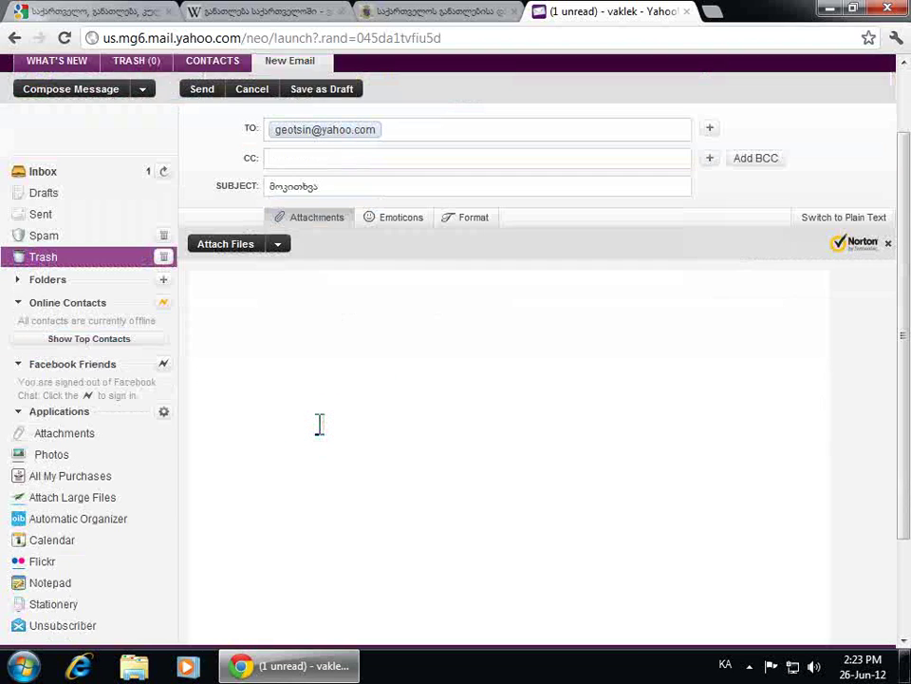
scroll(320, 424, "down", 1)
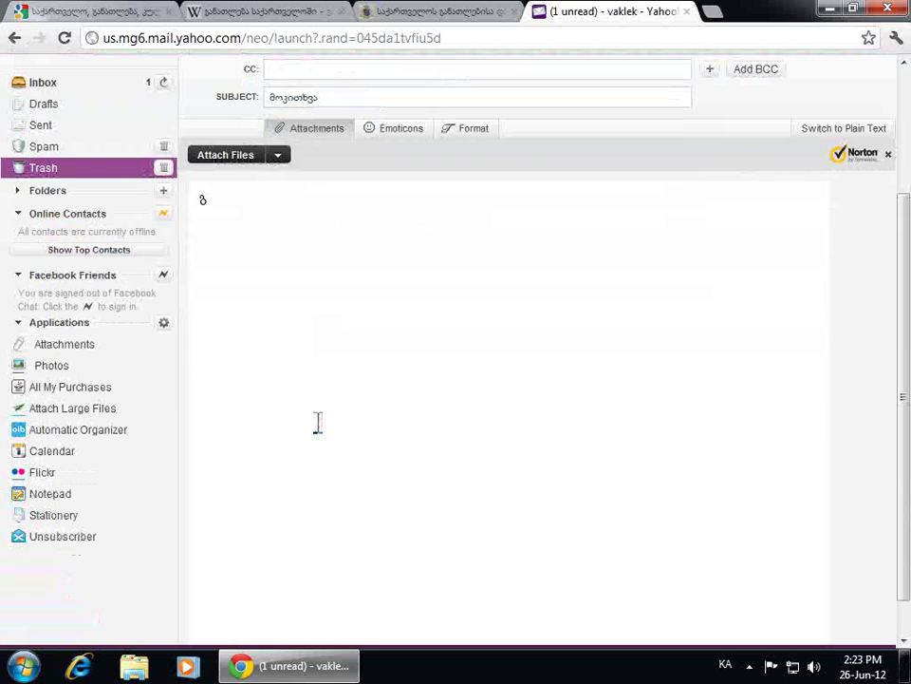
type("გამარჯობა")
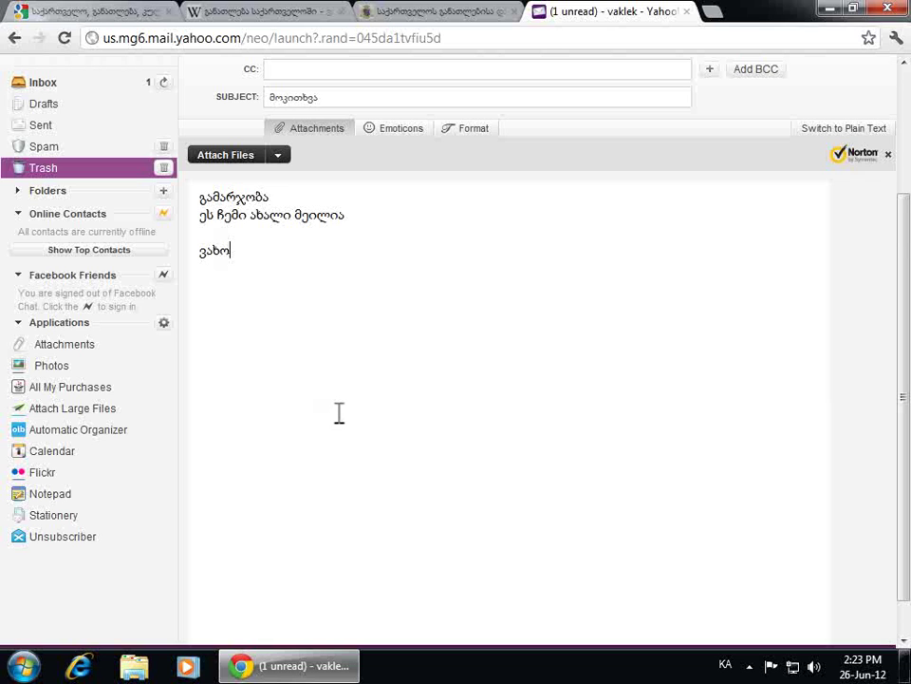
scroll(338, 412, "up", 1)
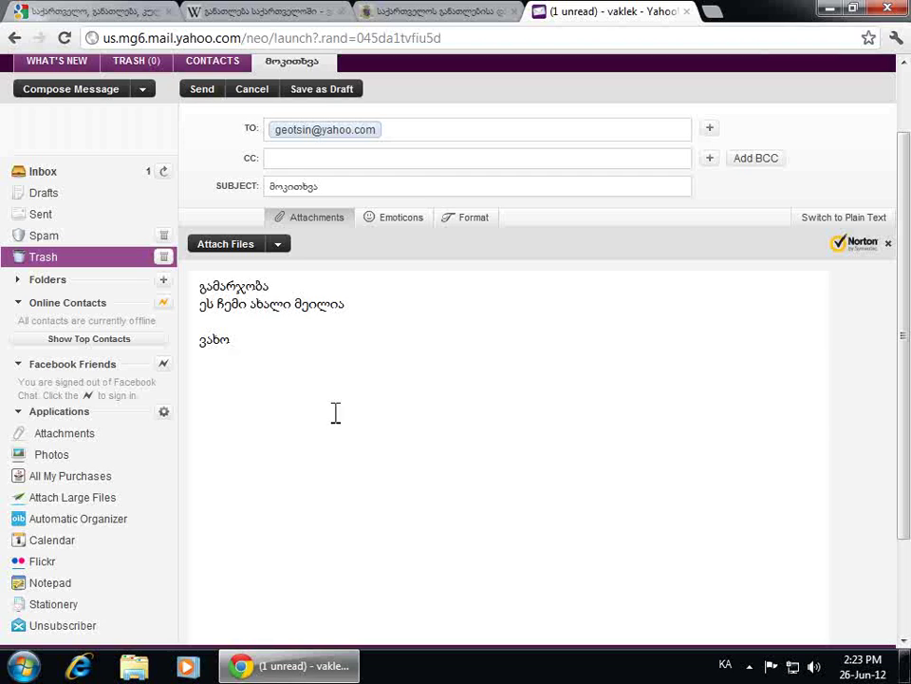
Attach the church photo ოშკი 396.JPG from the computer and send the email
left_click(325, 217)
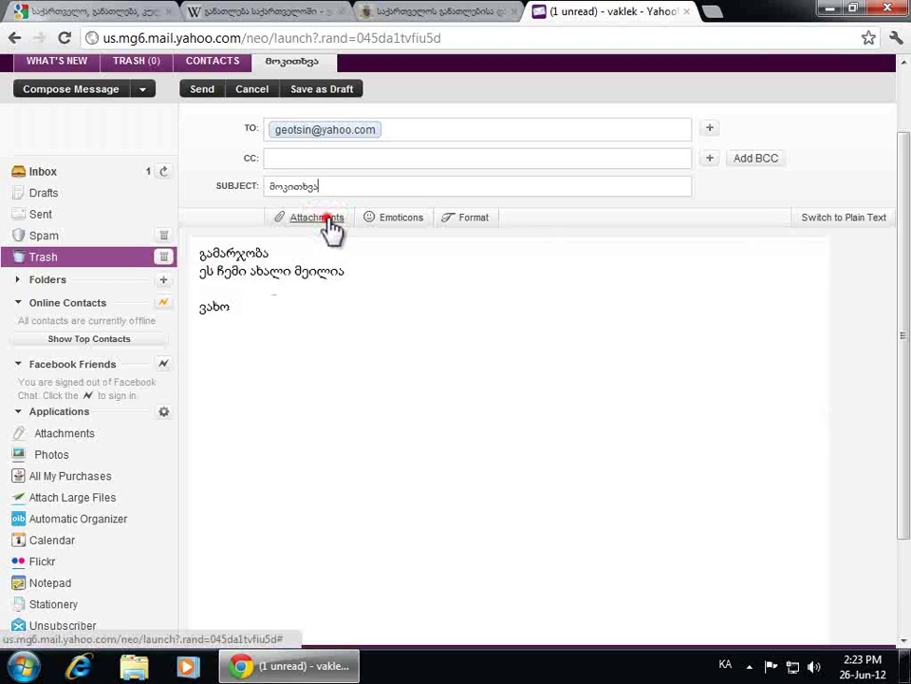
left_click(325, 217)
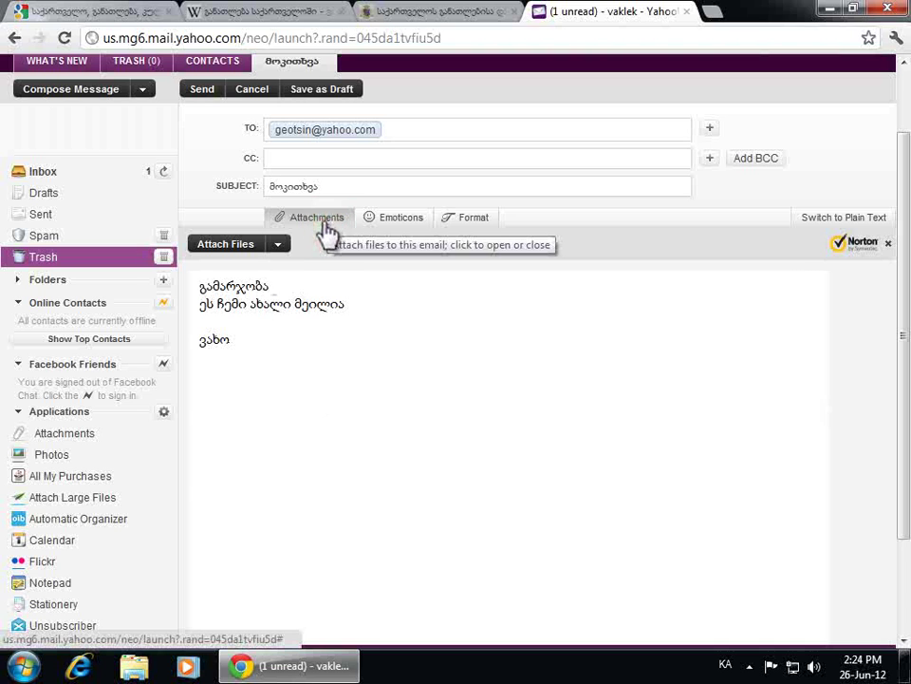
left_click(216, 246)
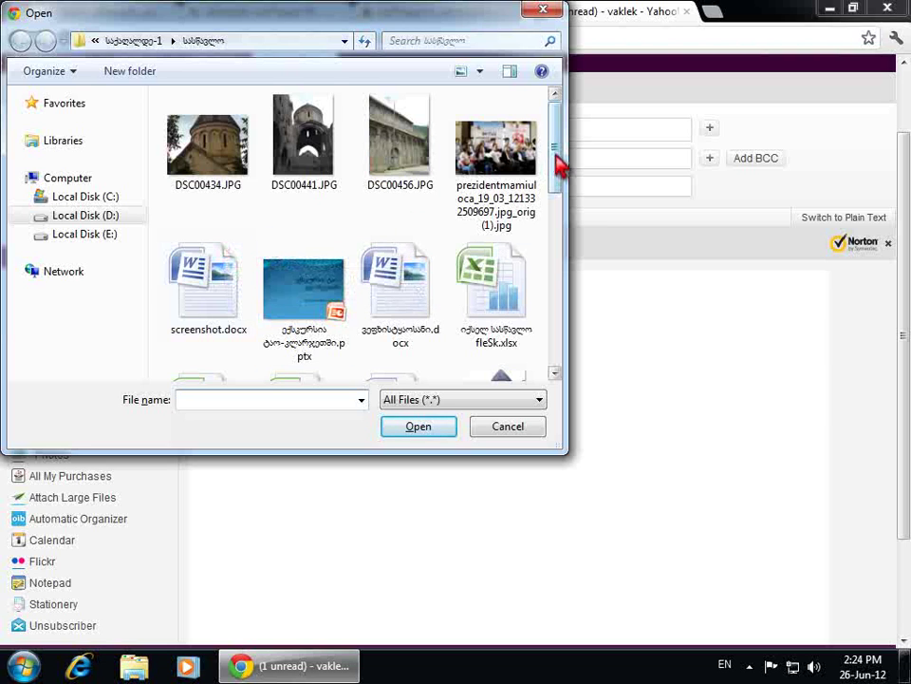
mouse_move(556, 162)
left_mouse_down()
mouse_move(552, 248)
mouse_move(541, 260)
left_mouse_up()
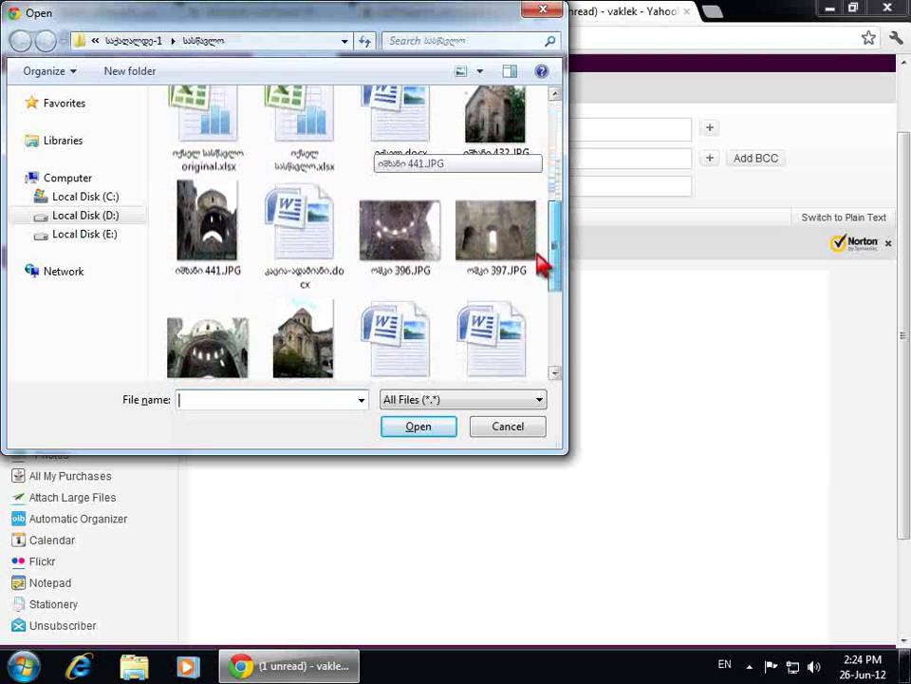
left_click(401, 254)
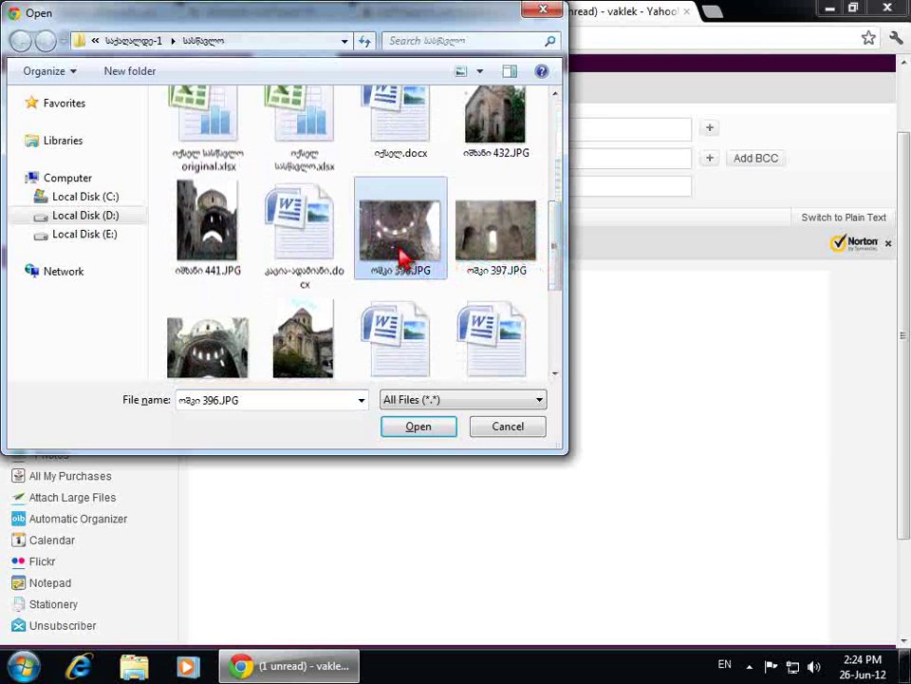
left_click(444, 424)
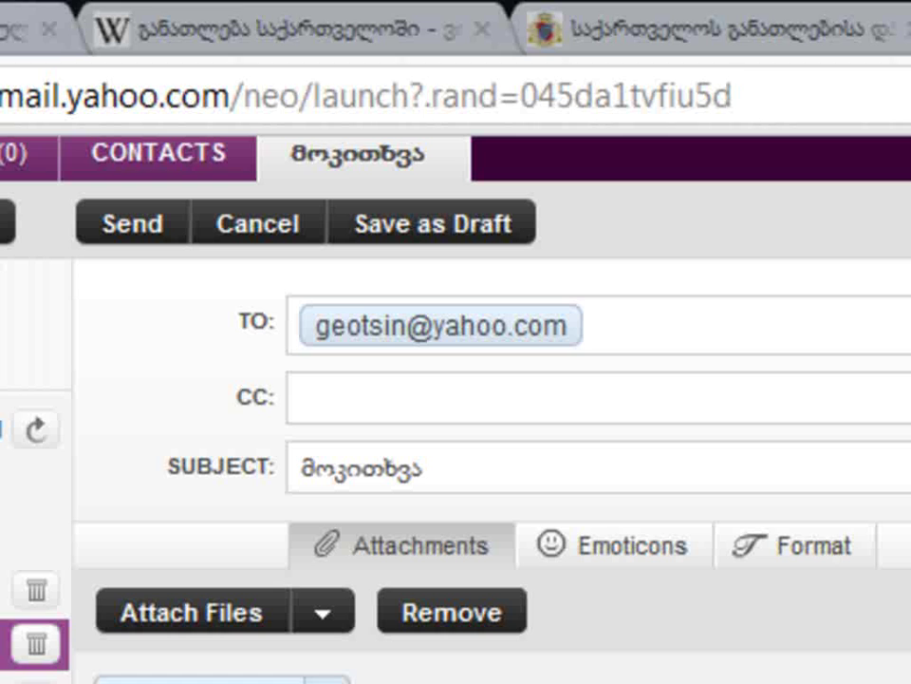
left_click(152, 232)
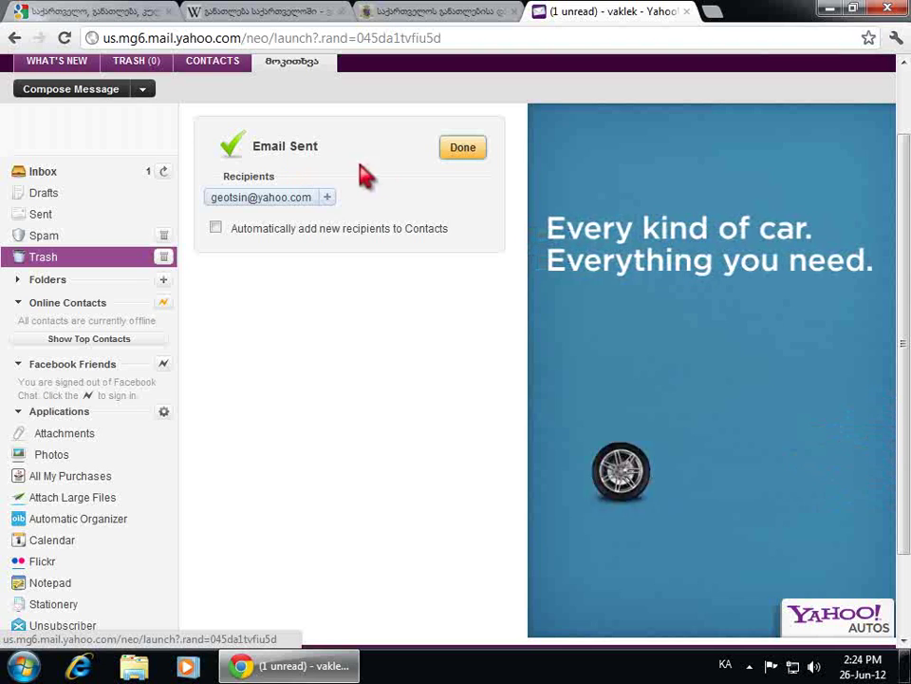
Dismiss the Email Sent confirmation
left_click(469, 152)
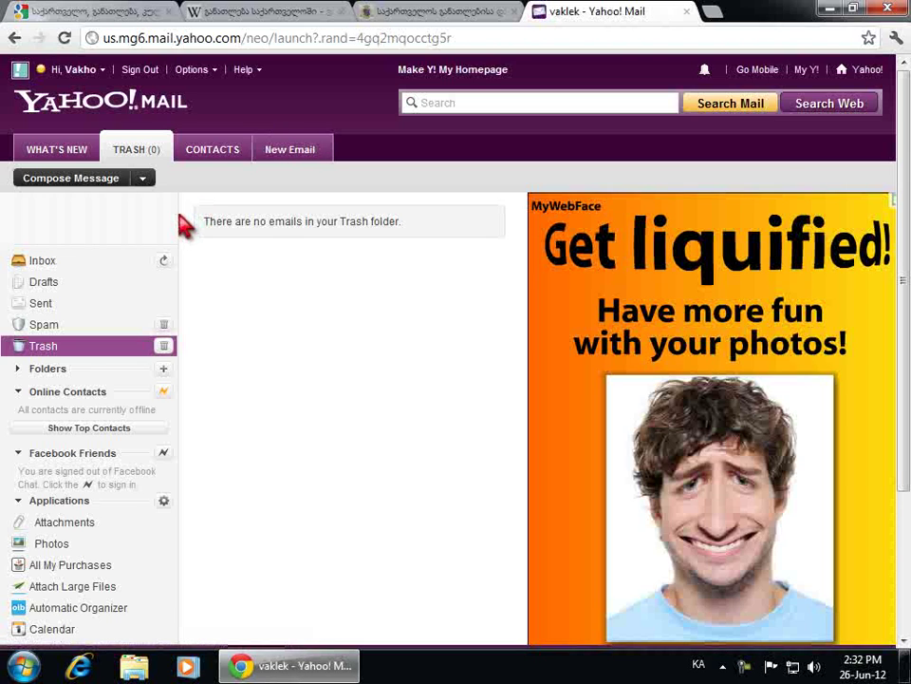
Open the Welcome to Yahoo! message in the Inbox and scroll through its contents
left_click(55, 258)
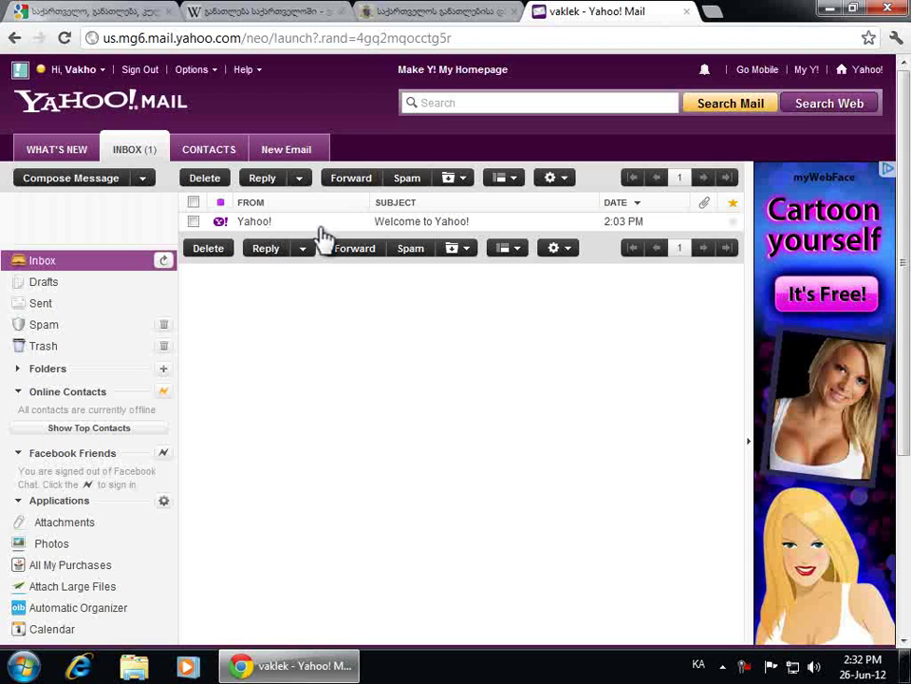
left_click(385, 231)
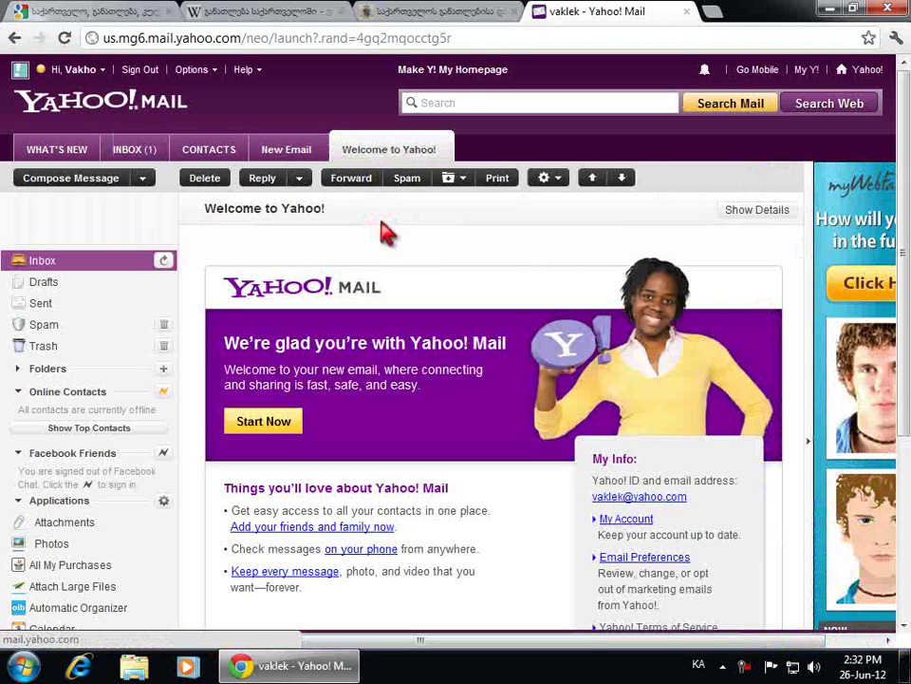
scroll(468, 240, "down", 3)
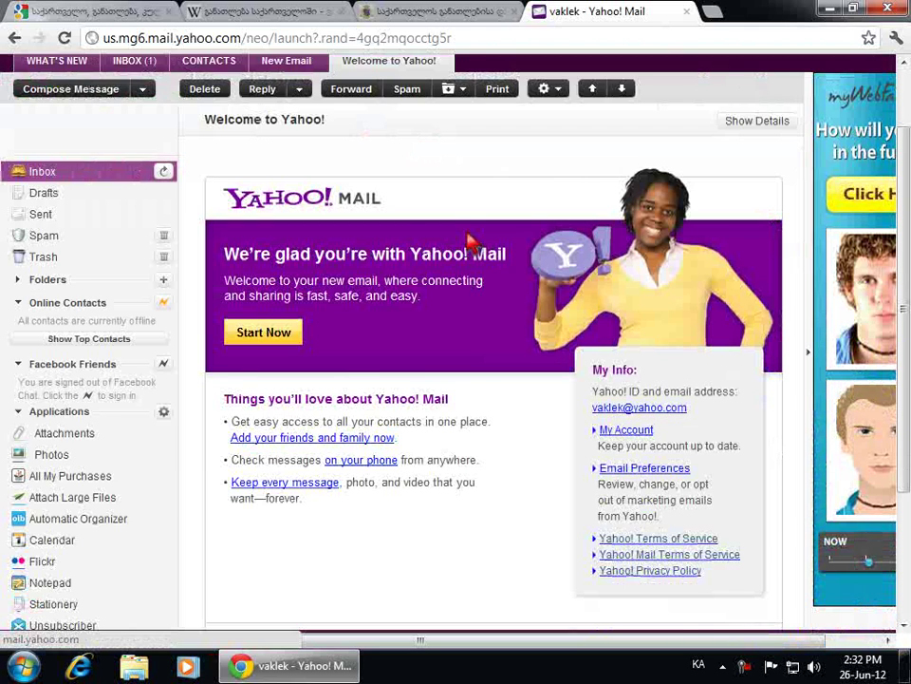
scroll(470, 242, "up", 2)
scroll(468, 240, "up", 1)
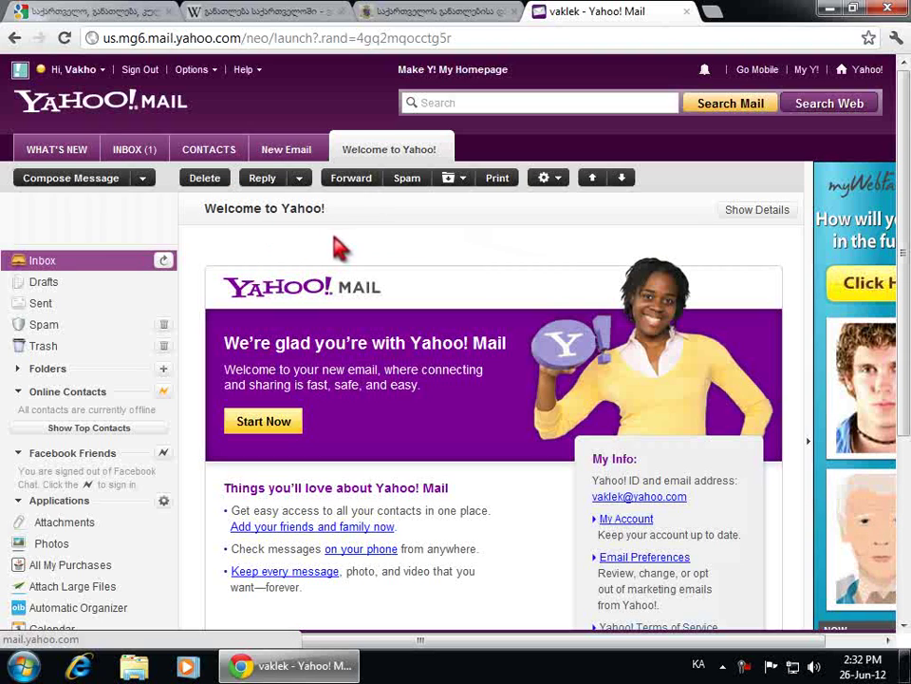
Start a reply to the Welcome to Yahoo! message, then cancel it without saving
left_click(269, 181)
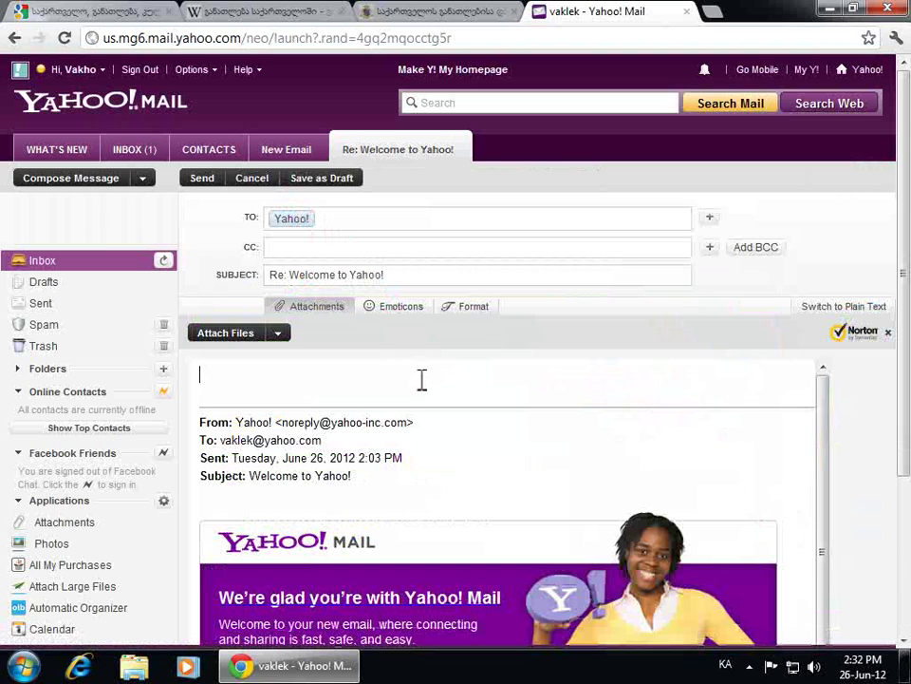
scroll(364, 432, "down", 5)
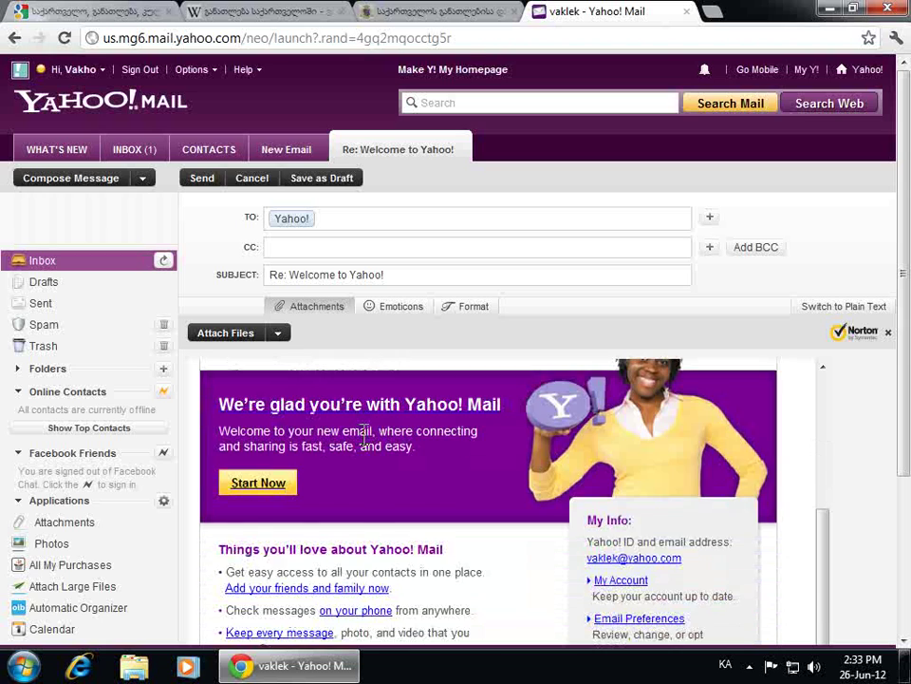
scroll(365, 432, "up", 5)
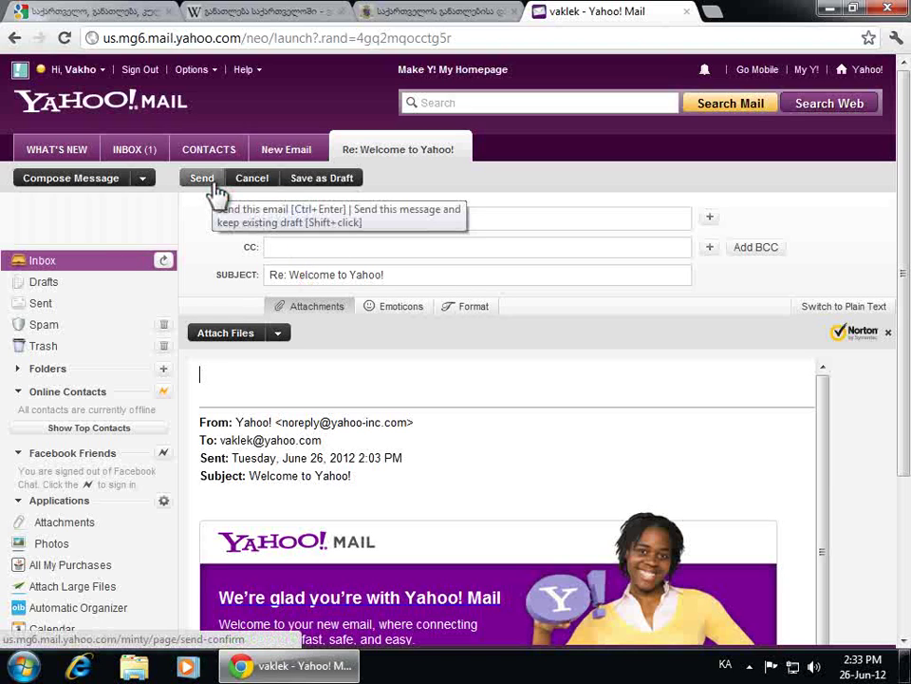
left_click(270, 185)
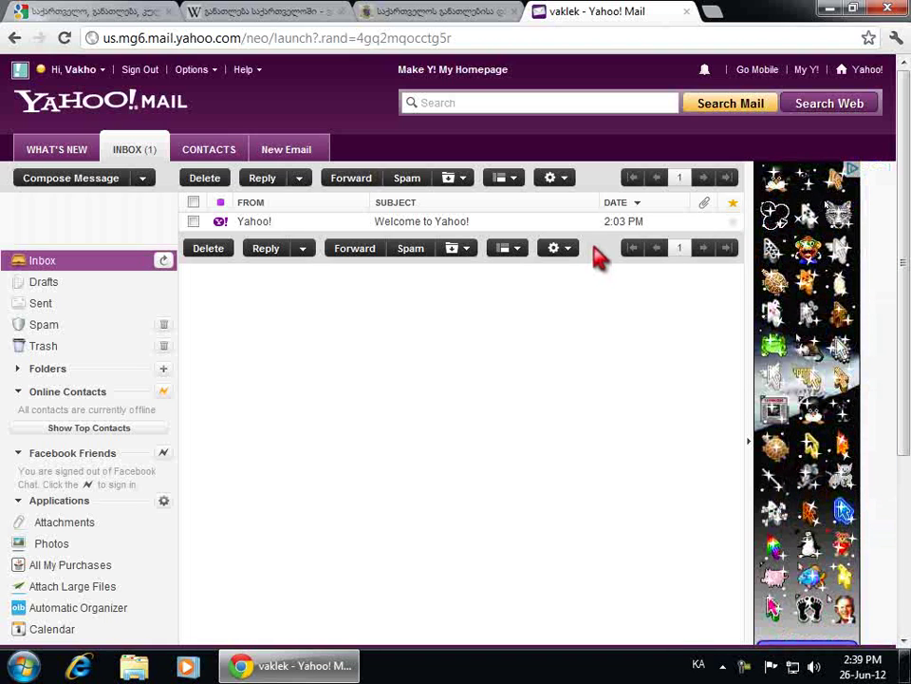
Open the Welcome to Yahoo! message and look through the compose, Inbox and What's New tabs
left_click(442, 223)
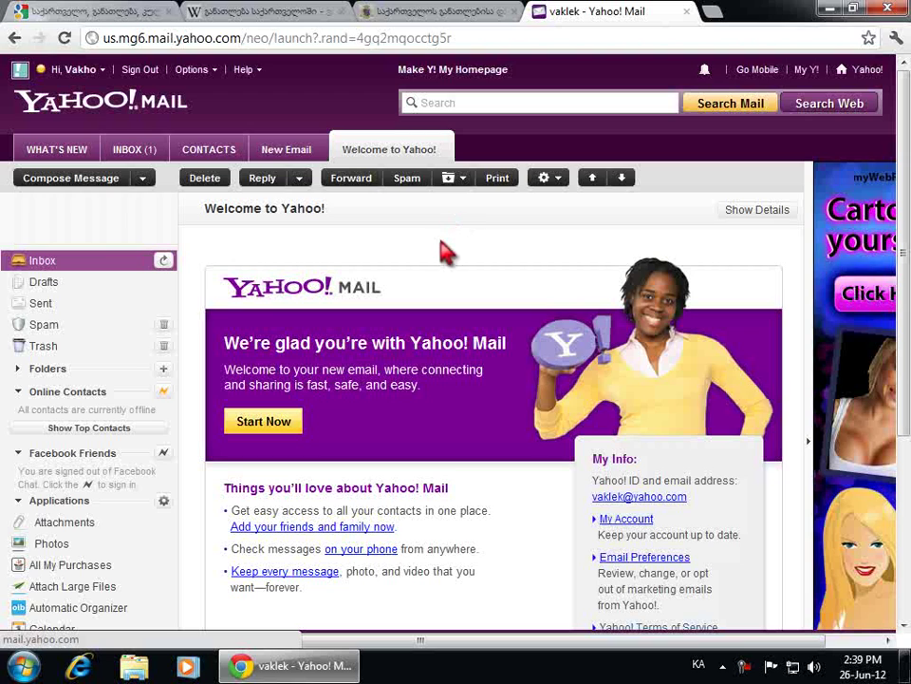
left_click(291, 154)
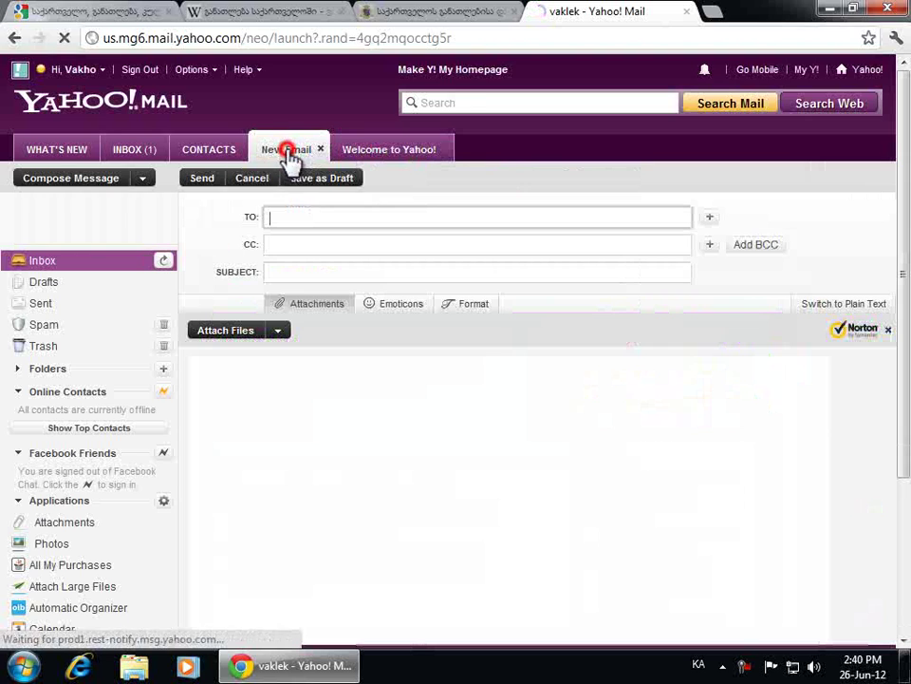
left_click(134, 155)
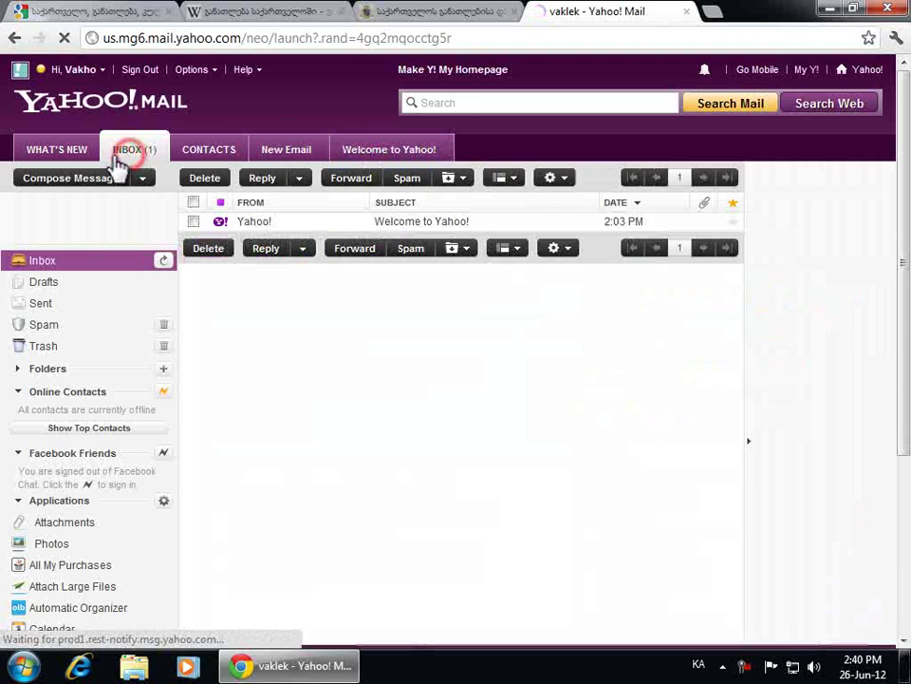
left_click(61, 155)
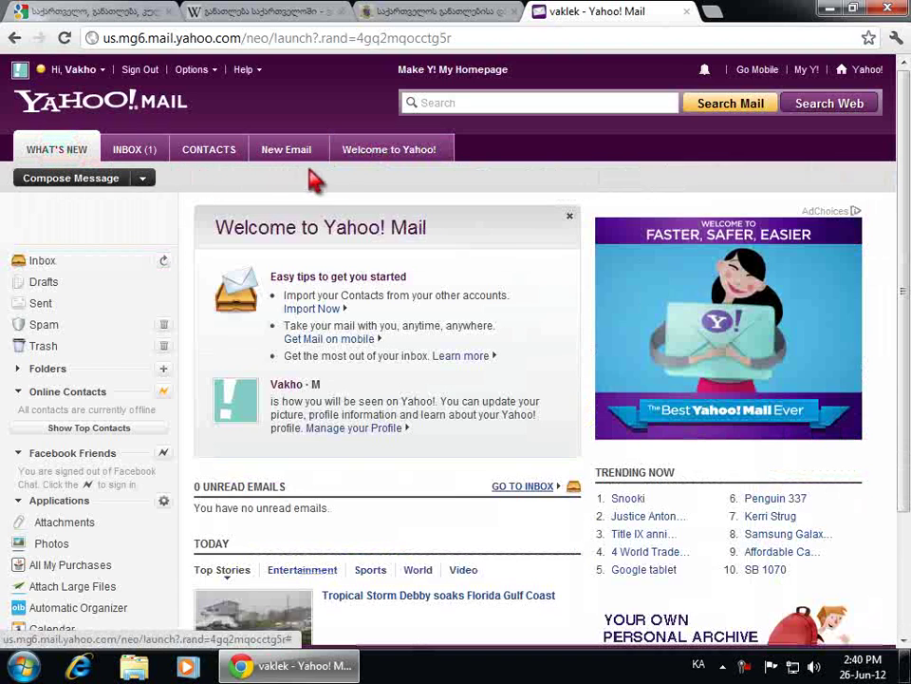
left_click(384, 163)
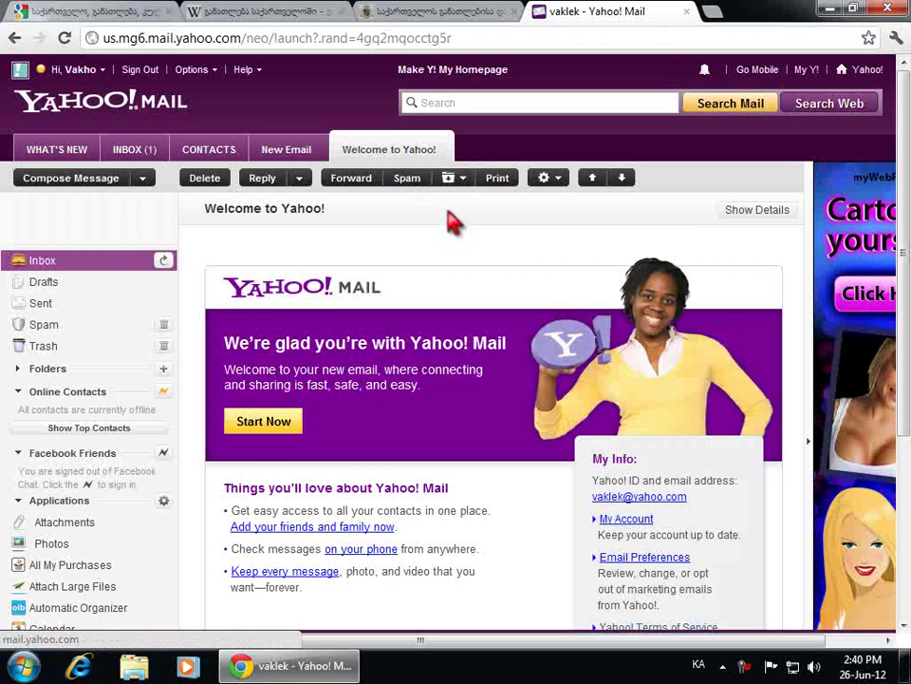
Check the Move folder list without moving anything, then forward the message
left_click(459, 185)
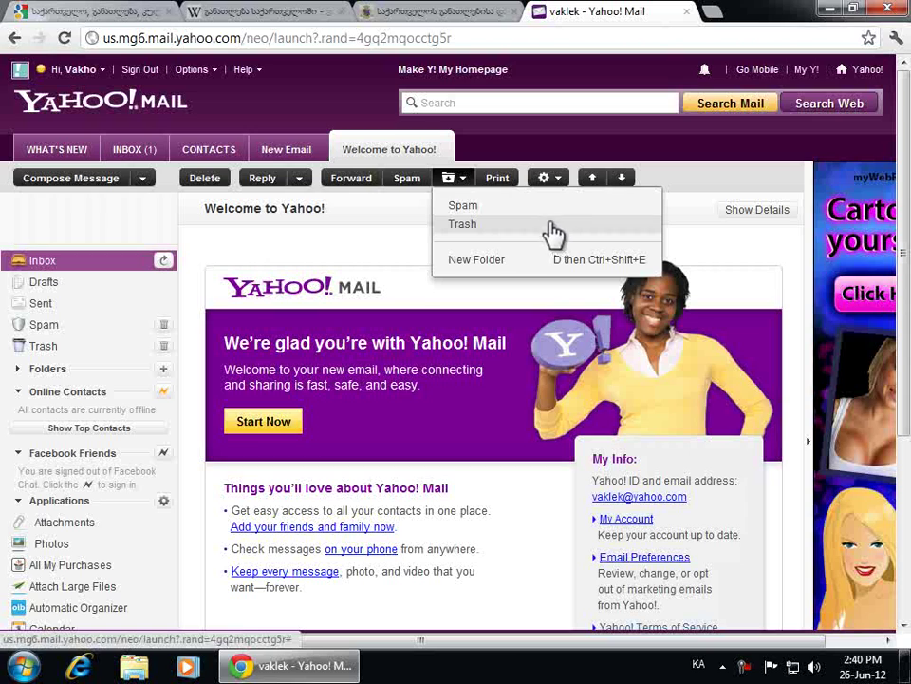
left_click(463, 182)
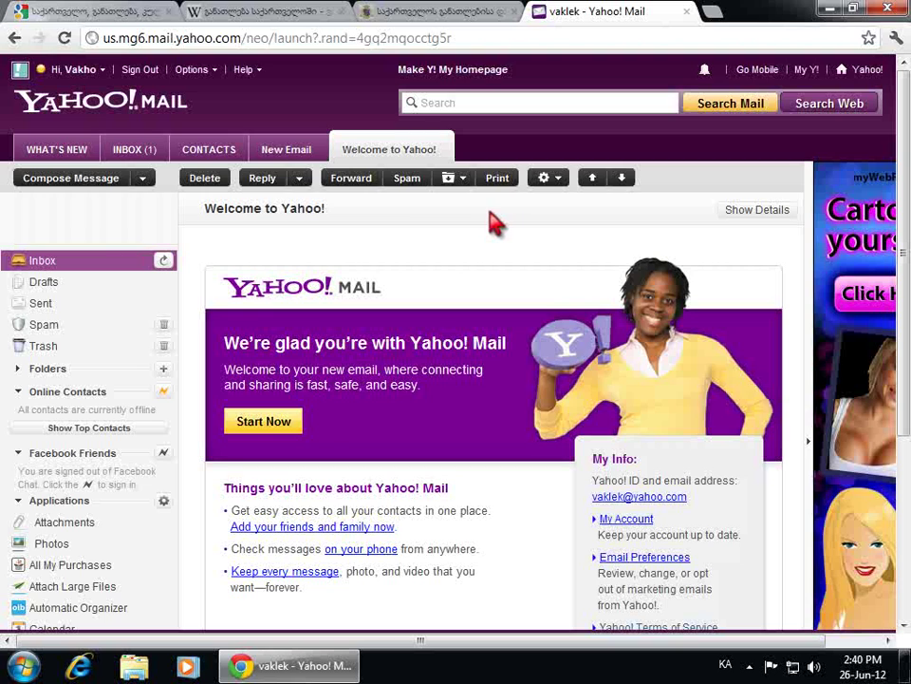
left_click(368, 193)
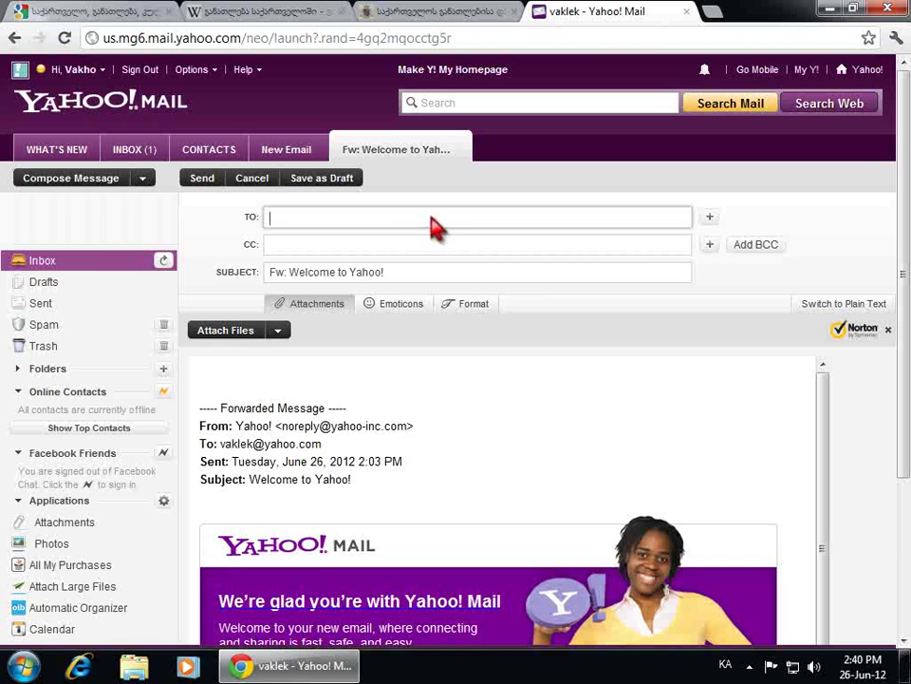
Copy the forwarded message header text from the body and show a BCC recipient field
left_click(486, 404)
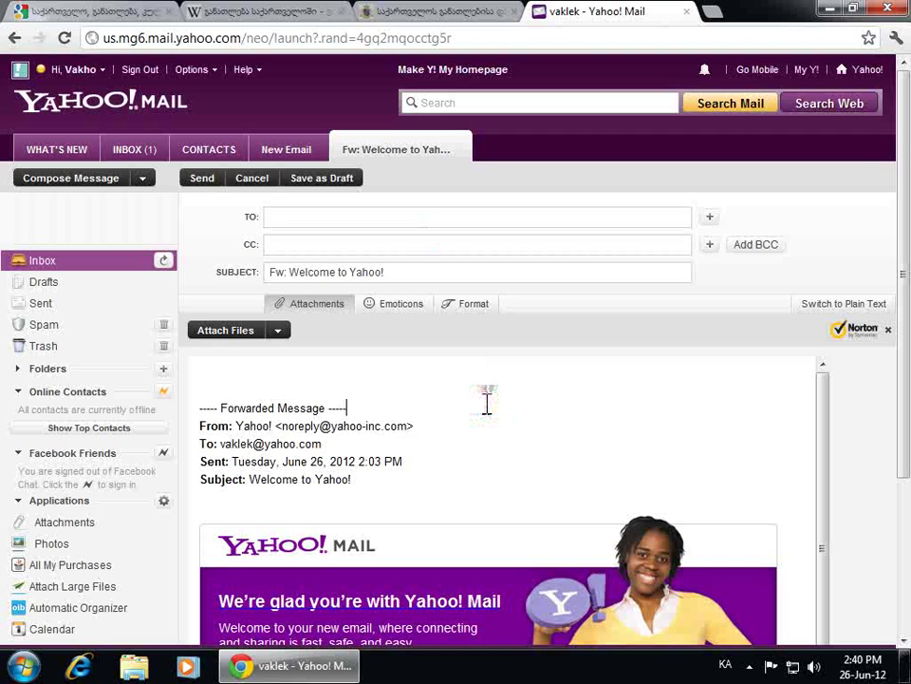
left_click(225, 369)
left_click(330, 221)
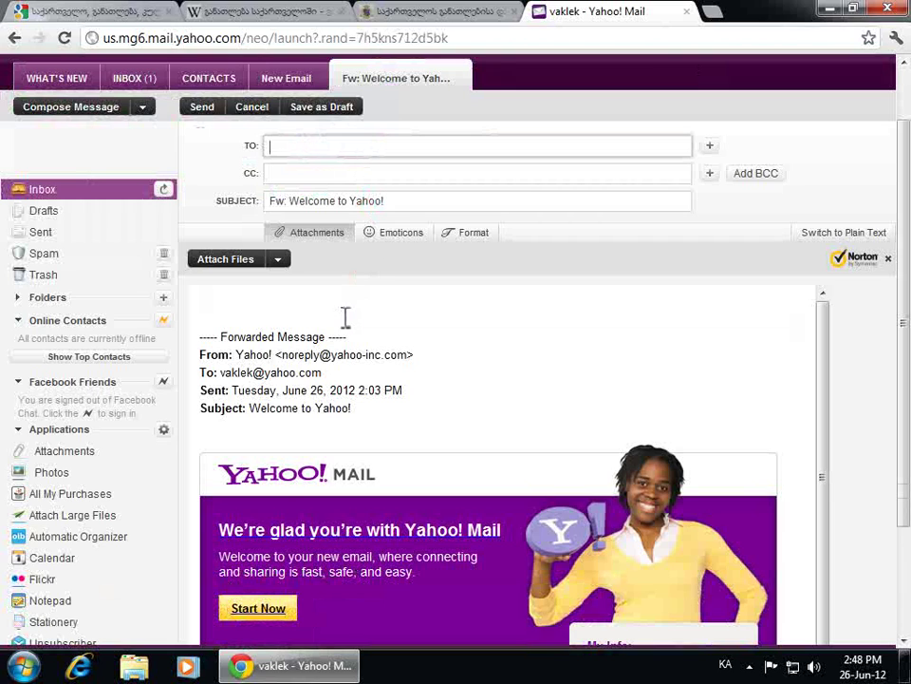
left_click_drag(197, 310, 369, 534)
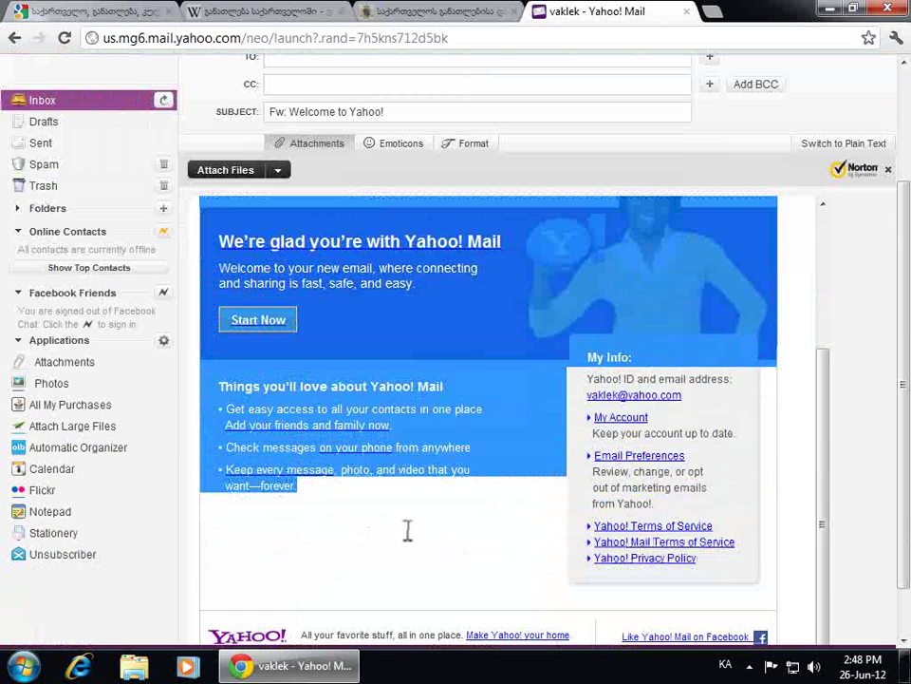
scroll(430, 439, "up", 3)
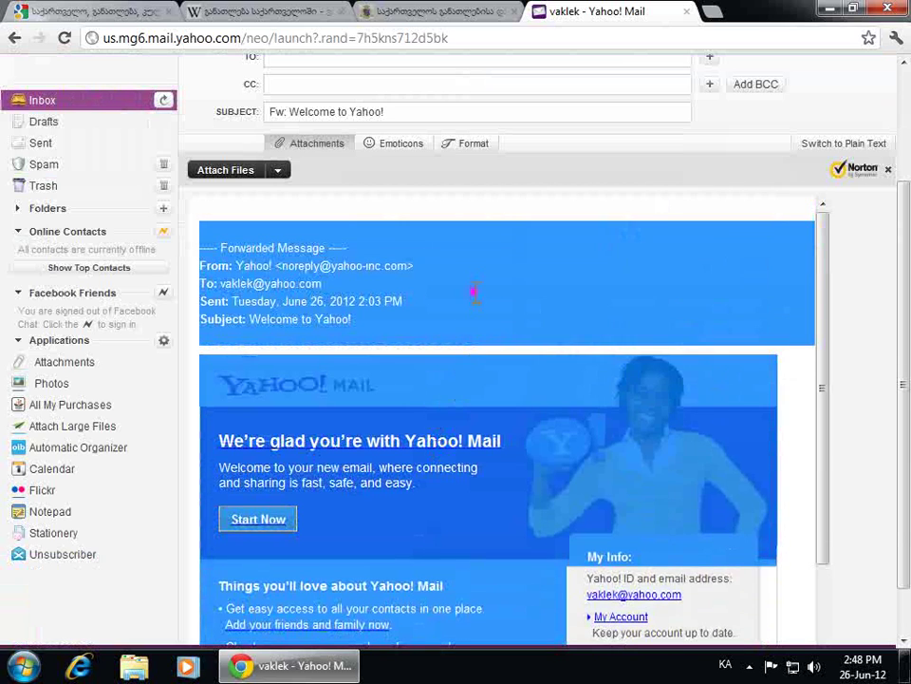
right_click(479, 300)
left_click(559, 367)
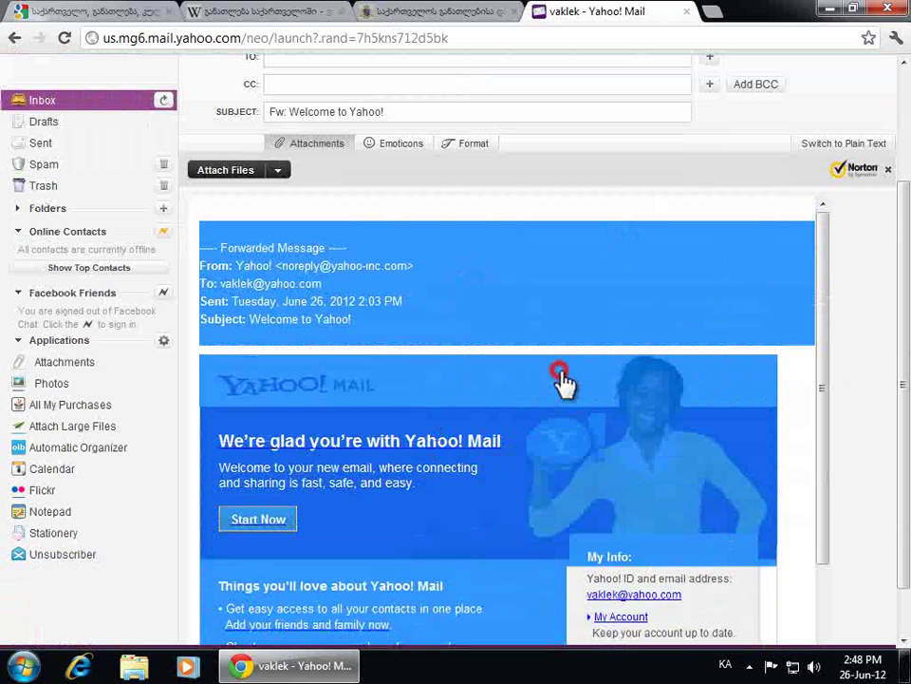
left_click(574, 215)
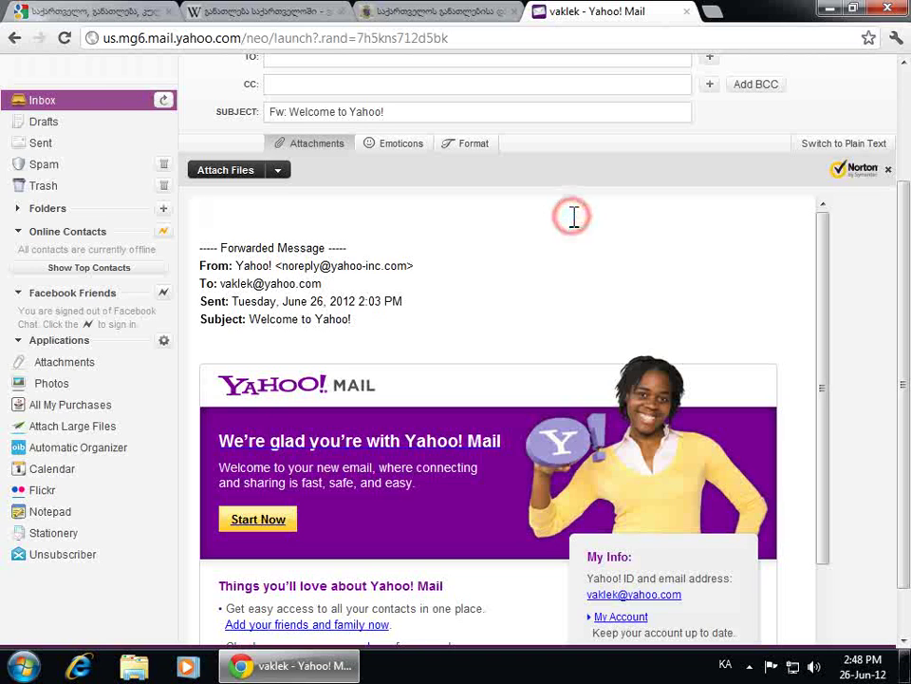
scroll(575, 223, "up", 2)
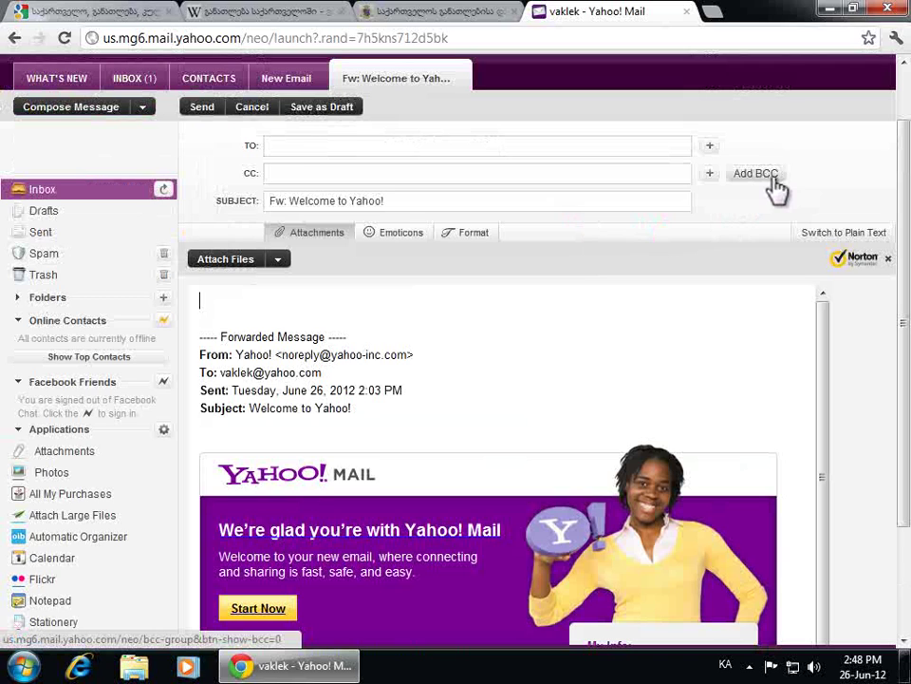
left_click(764, 177)
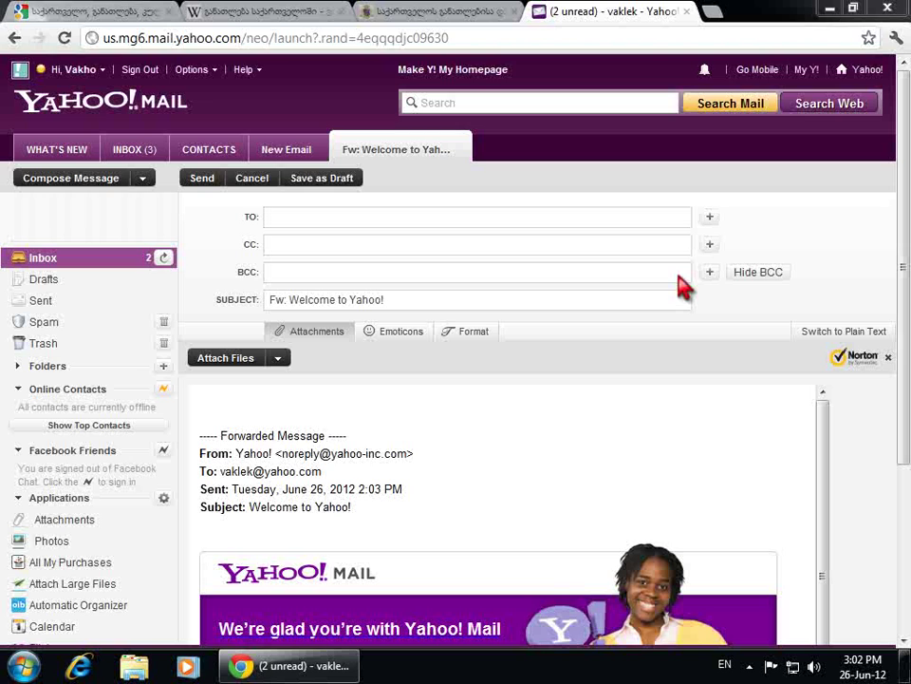
Return to the Inbox, which now lists three messages
left_click(134, 147)
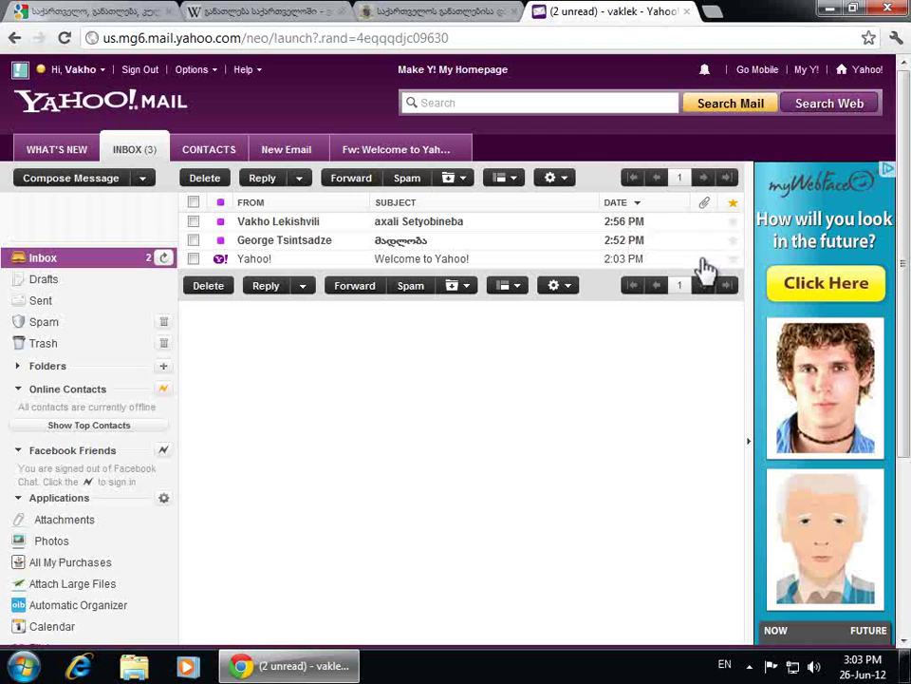
Sort the inbox by sender, then subject, and finally by date with oldest first
left_click(270, 211)
left_click(270, 211)
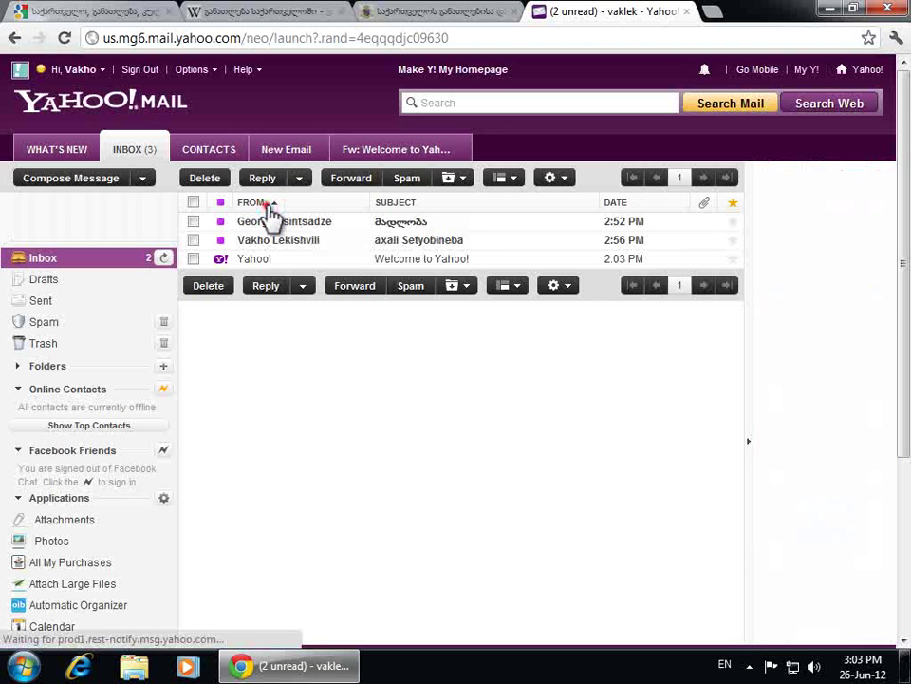
left_click(414, 205)
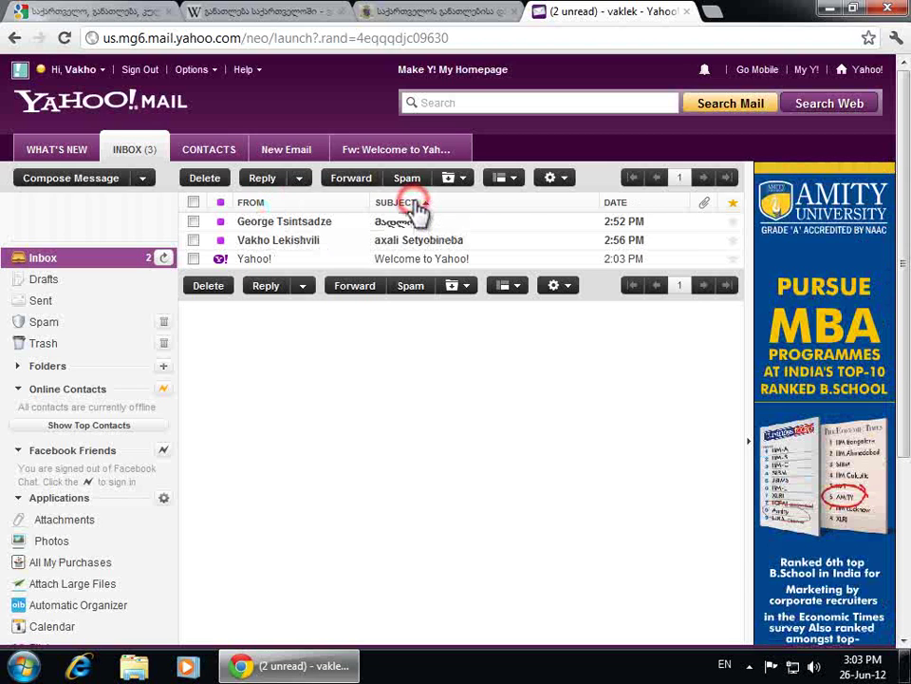
left_click(414, 205)
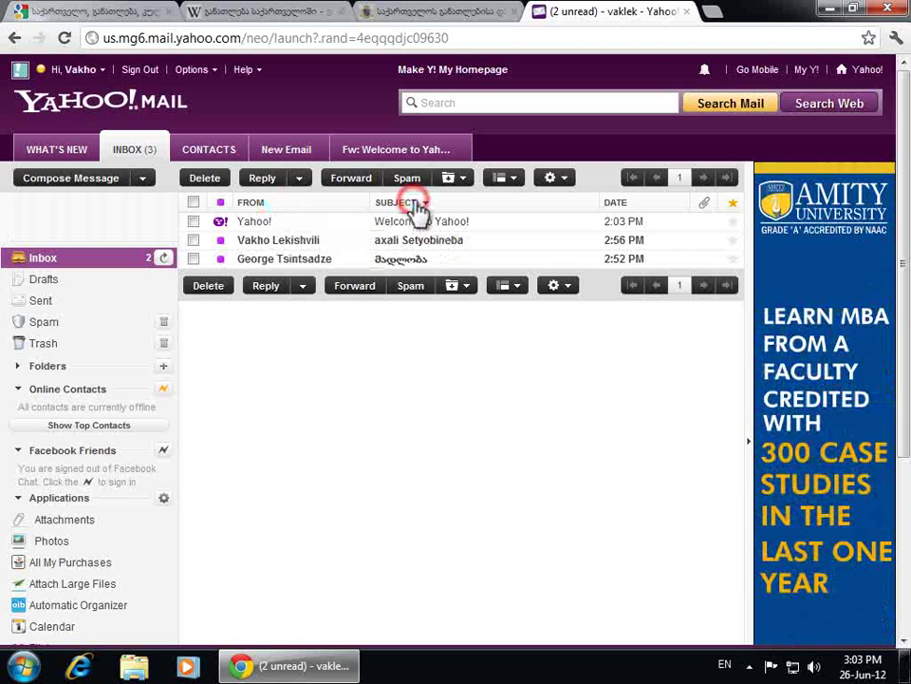
left_click(629, 209)
left_click(634, 210)
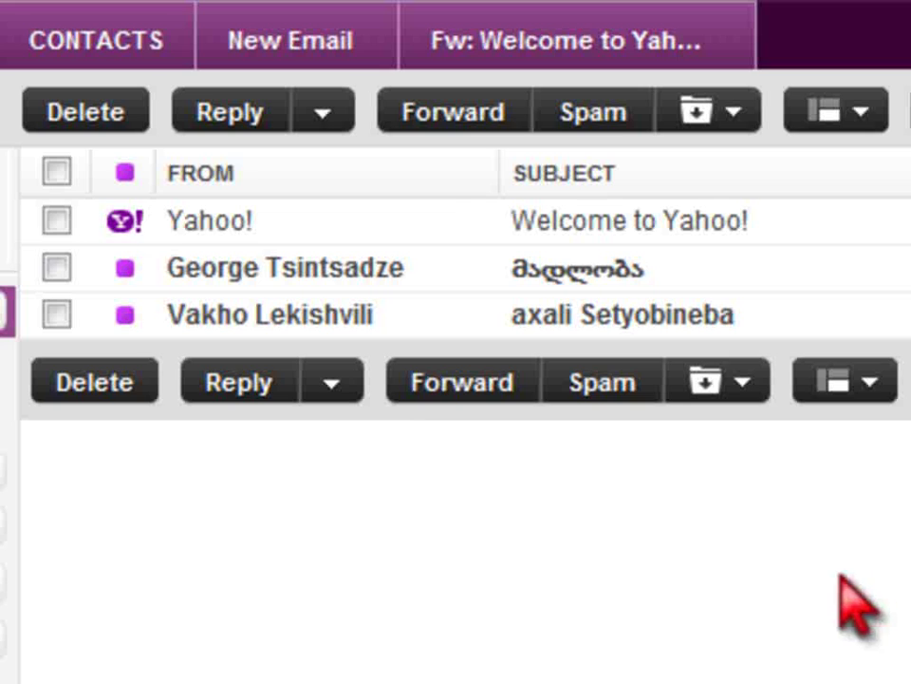
Select the Welcome to Yahoo! and axali Setyobineba messages, then all messages, and sign out
left_click(57, 221)
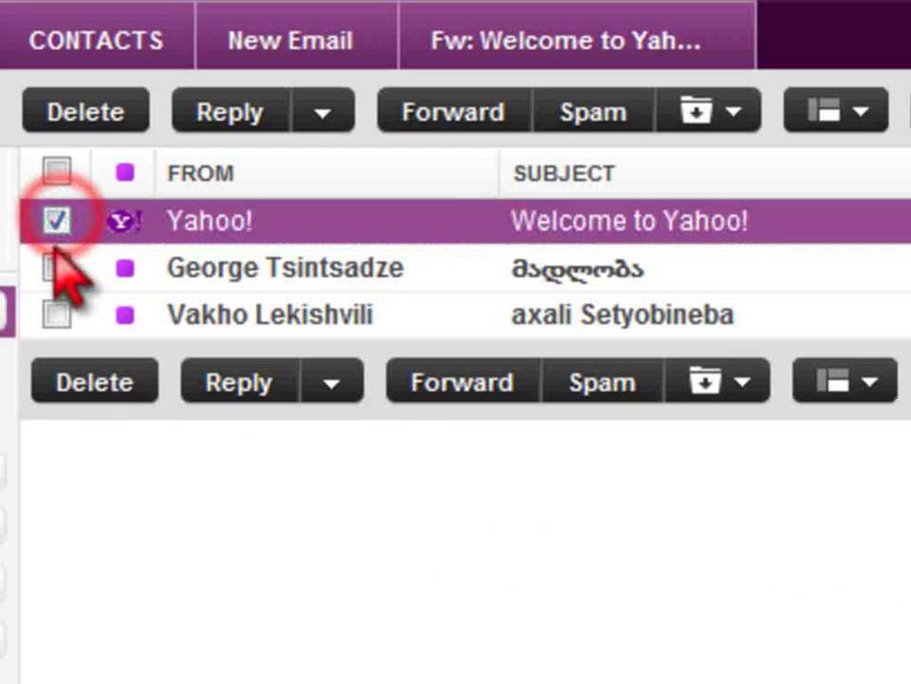
left_click(55, 314)
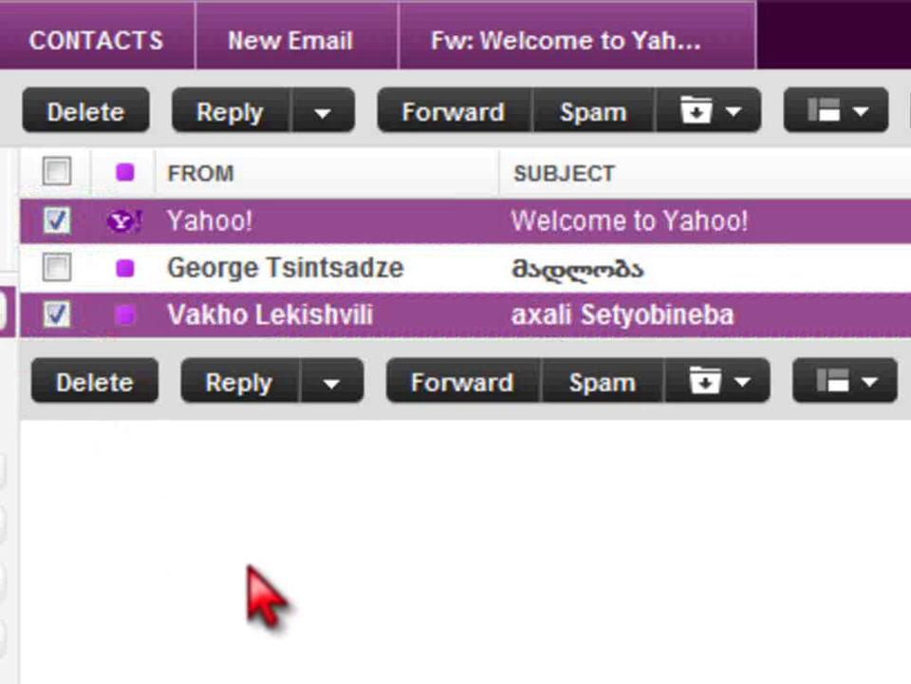
left_click(57, 171)
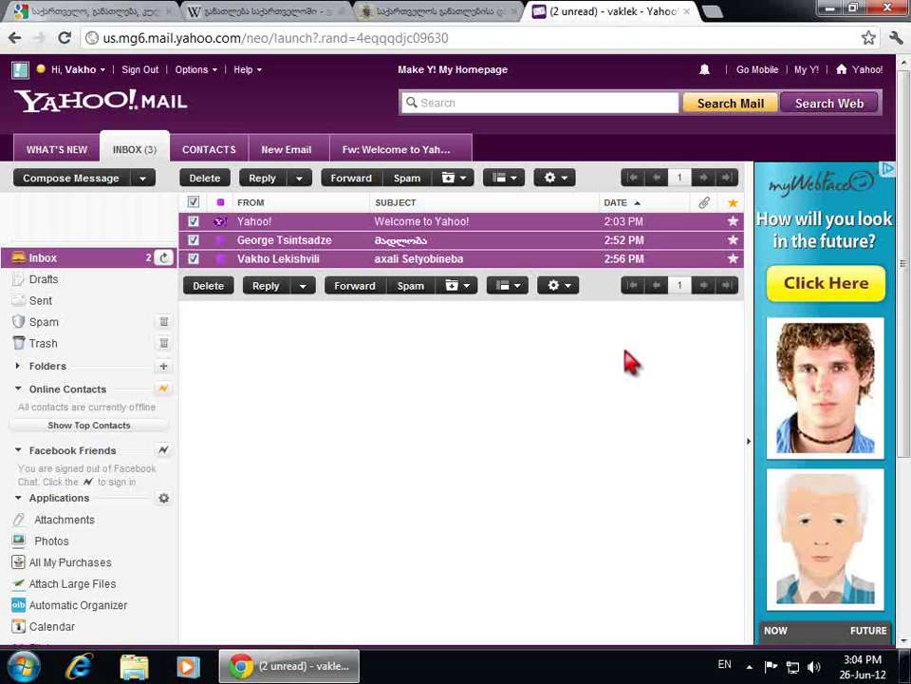
left_click(147, 72)
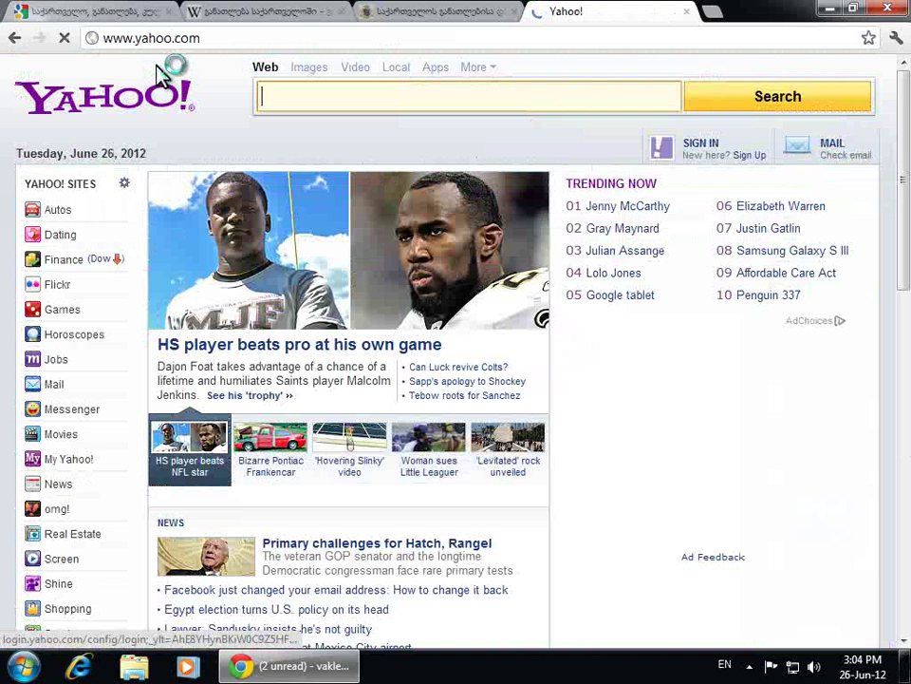